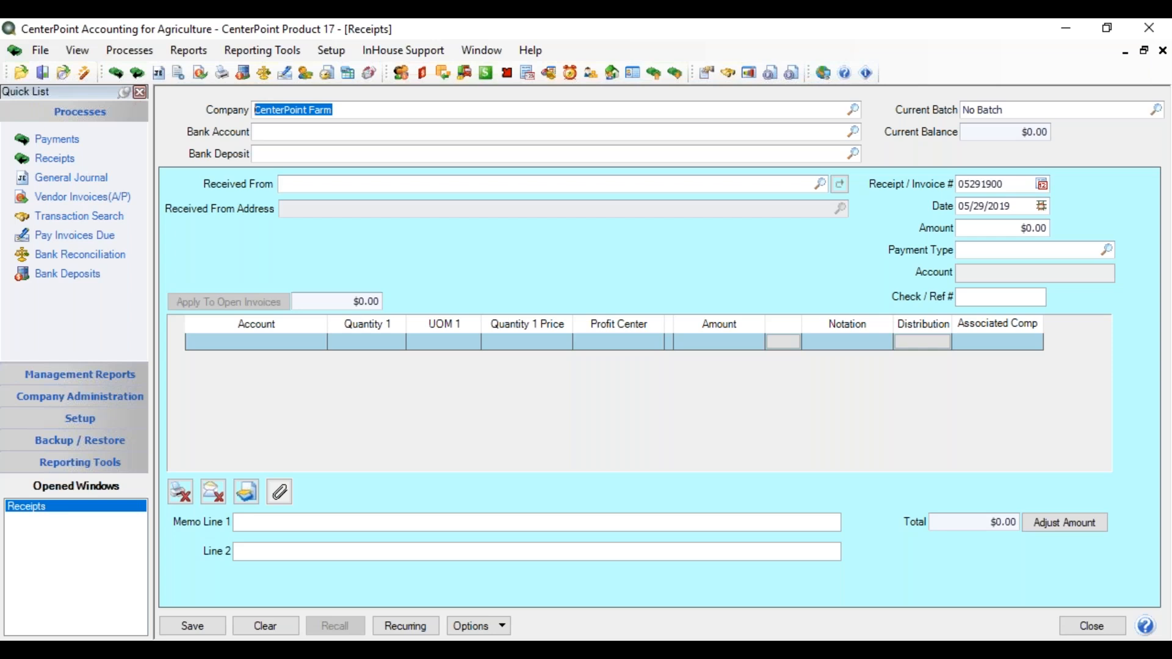
Set the receipt's bank account to First National Bank and its date to 12/15/2019.
left_click(283, 133)
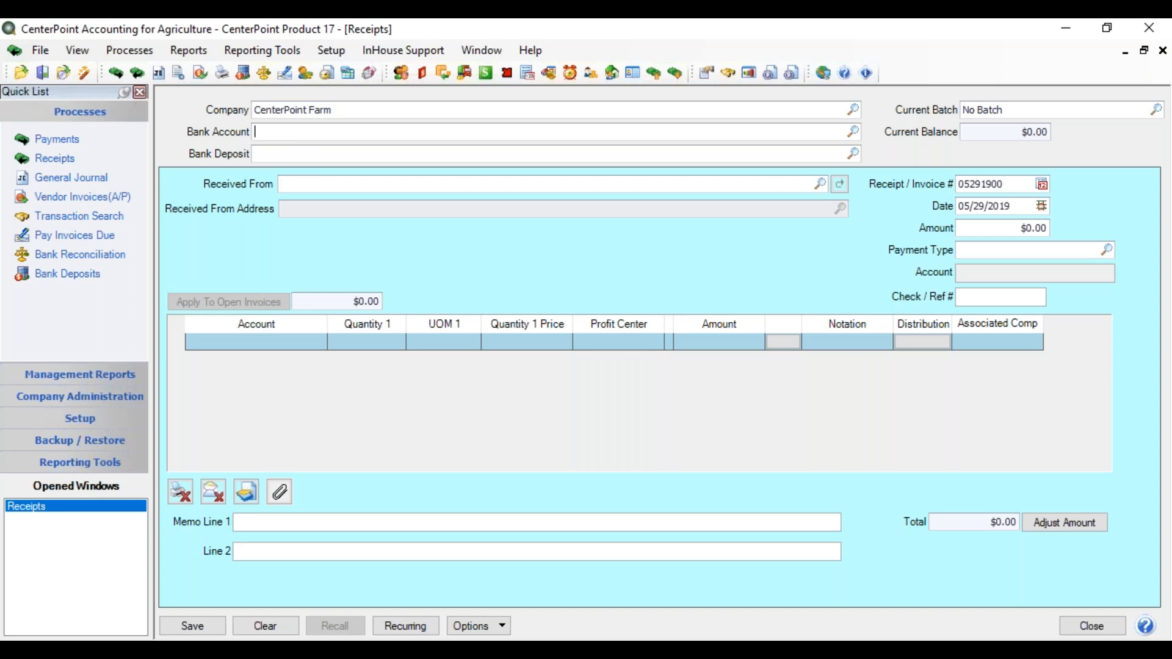
type("first")
key("Tab")
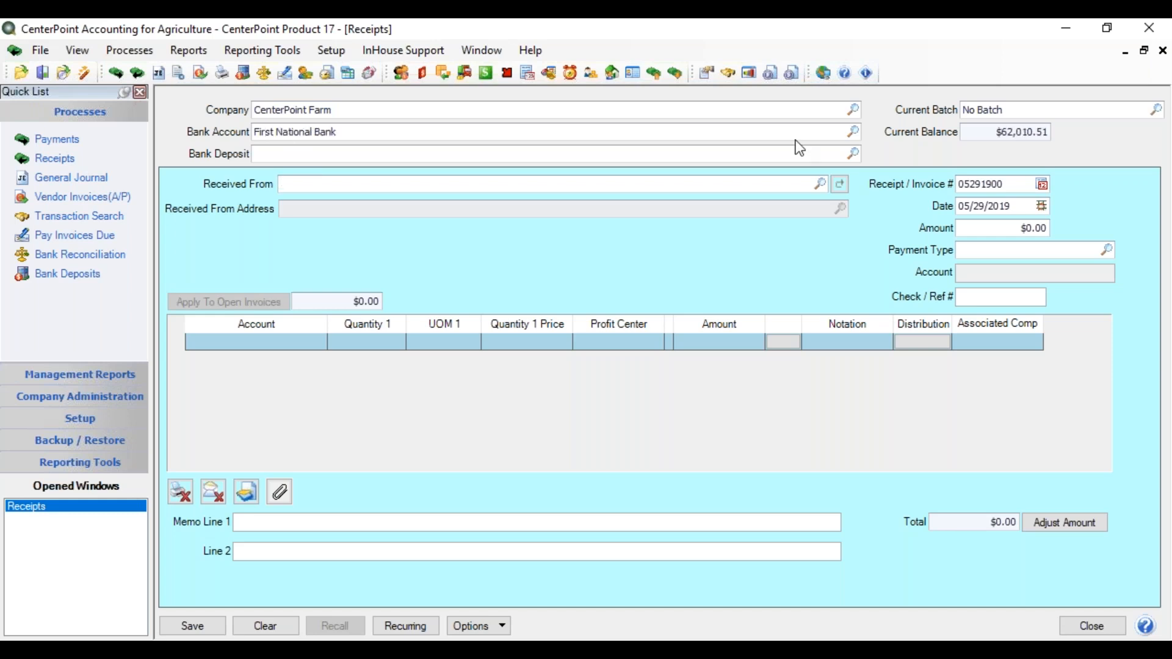
left_click(1012, 206)
type("12/15/2019")
key("Tab")
Choose Red Wing Elevator as the party the receipt is received from.
left_click(293, 184)
type("red wing")
key("Tab")
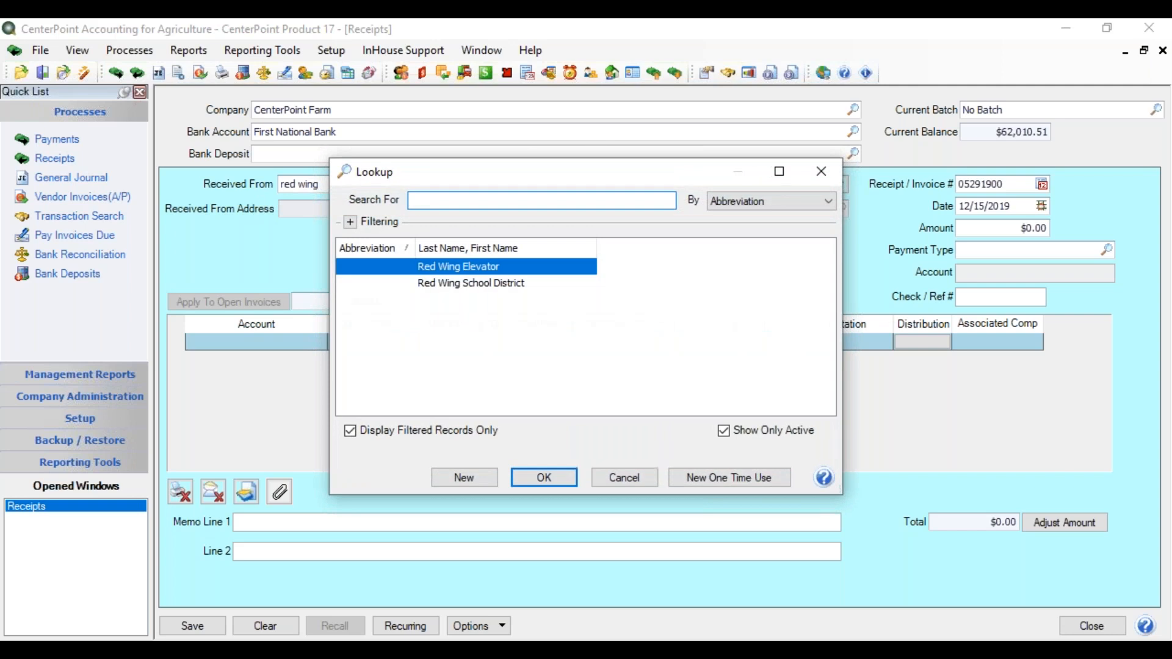
key("Return")
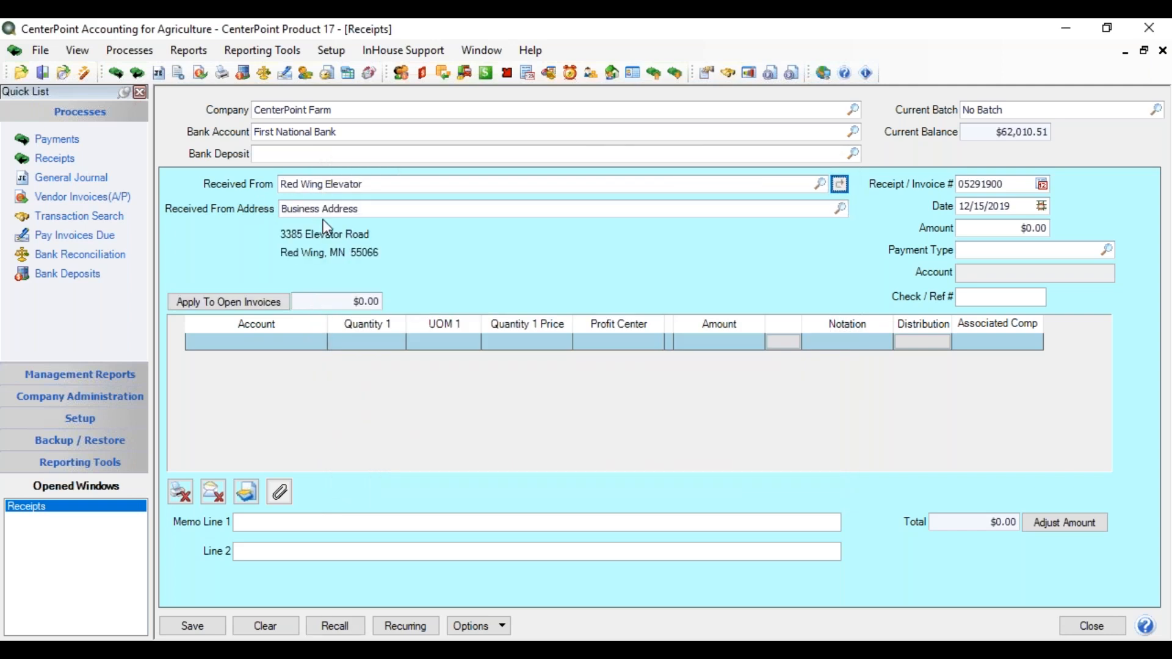
key("Tab")
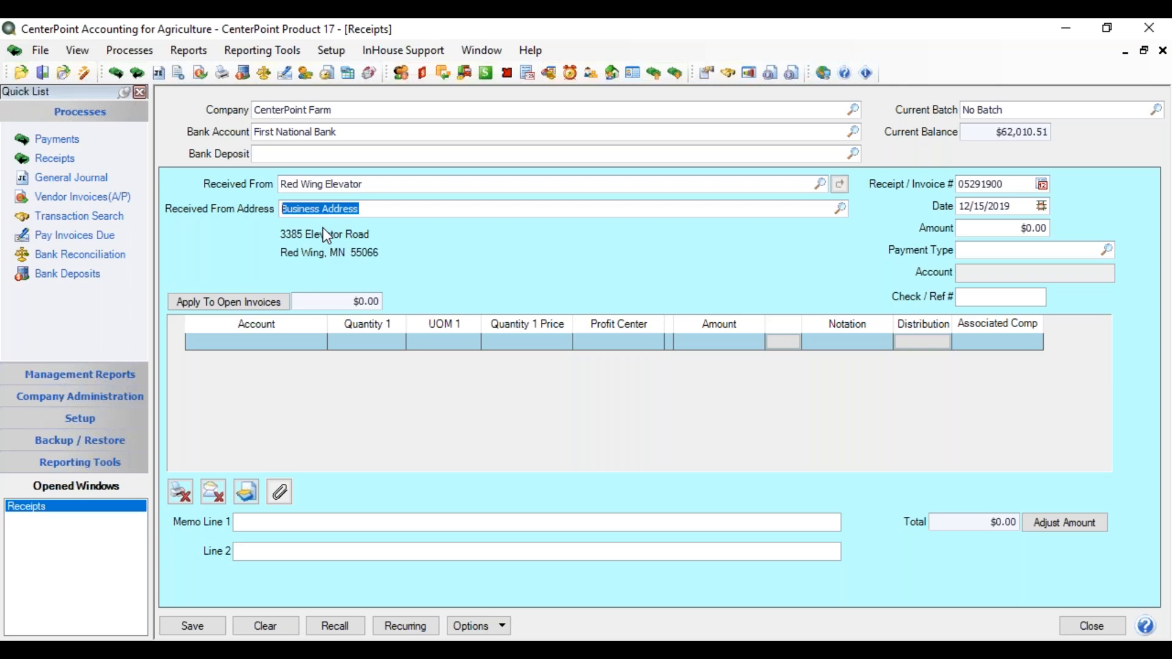
Enter a receipt amount of $75,000.00 and set the payment type to Check.
left_click(1025, 228)
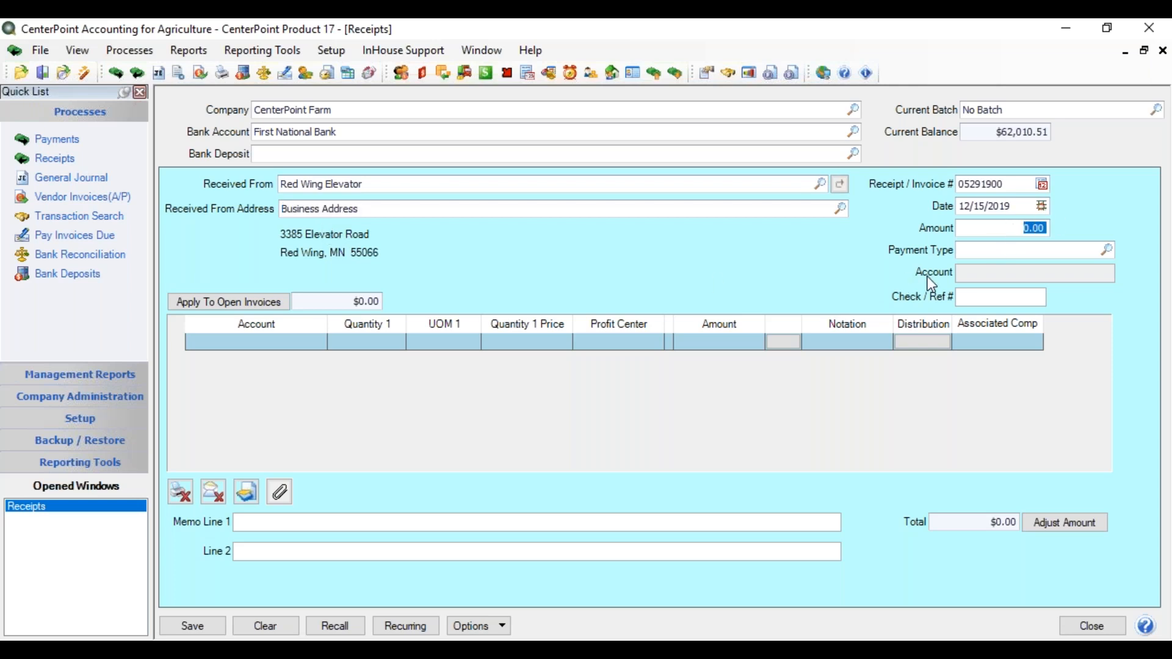
type("75000")
key("Tab")
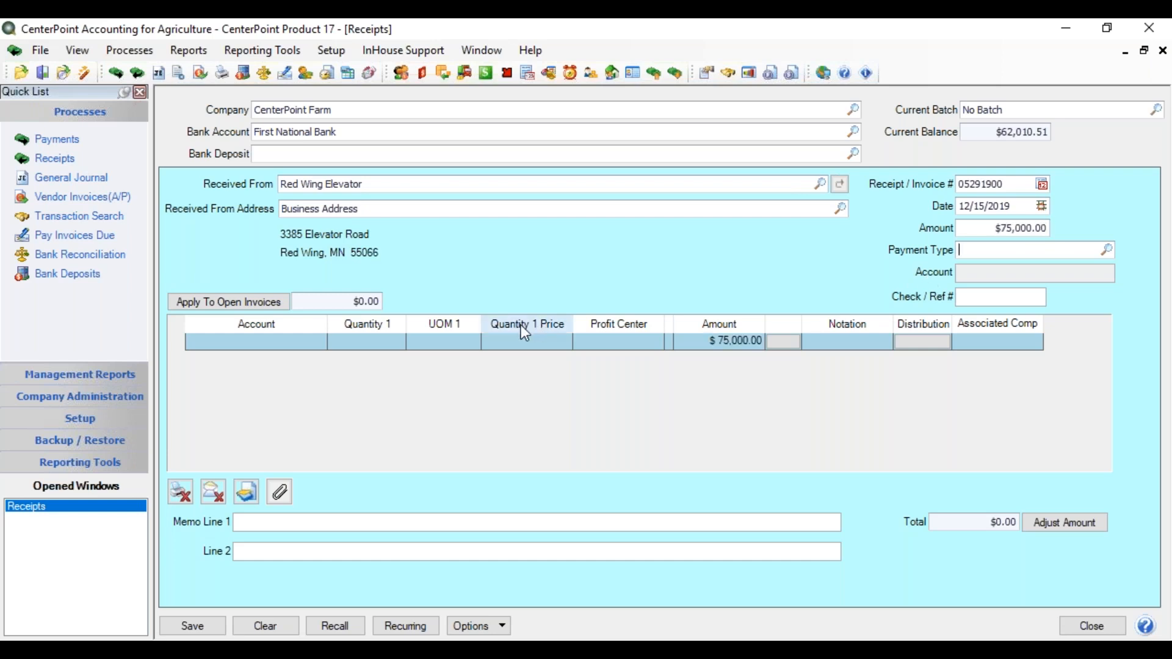
left_click(1107, 249)
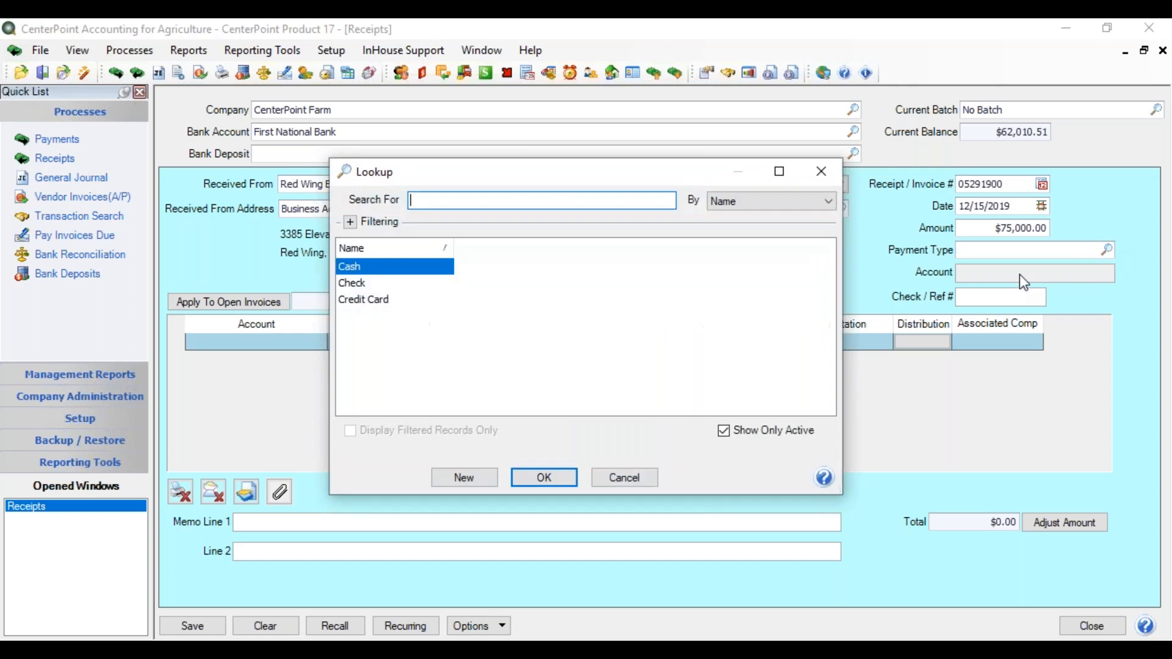
double_click(394, 285)
Assign the Sales of Corn account to the first receipt line using the abbreviation "corn sale".
left_click(209, 343)
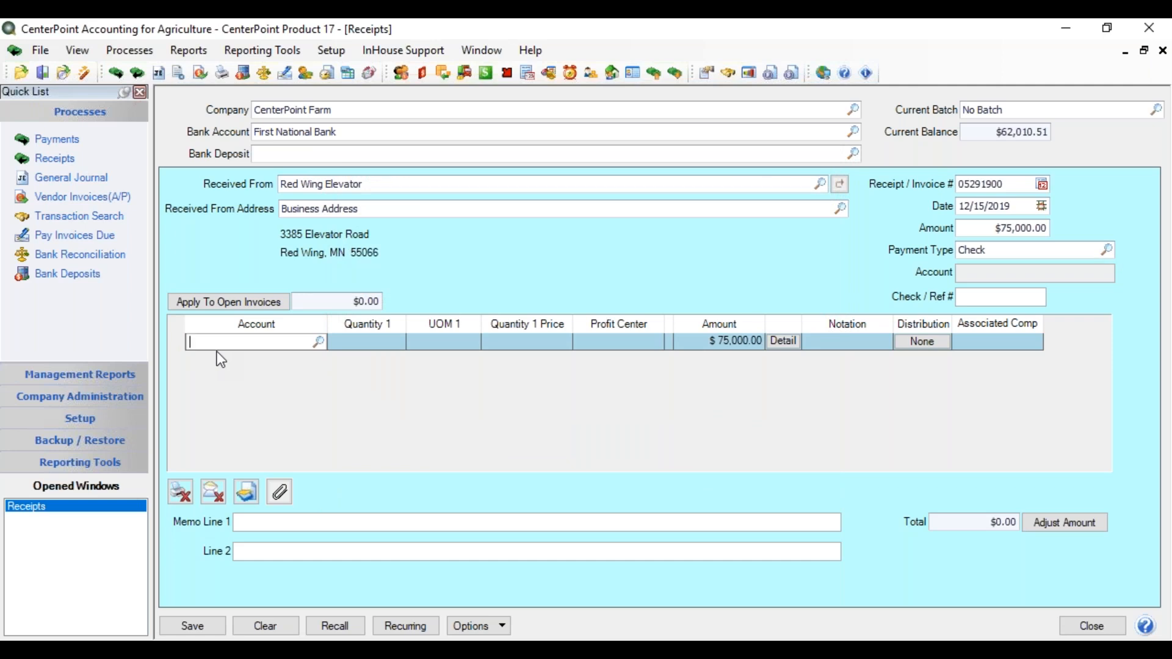
type("corn sale")
key("Tab")
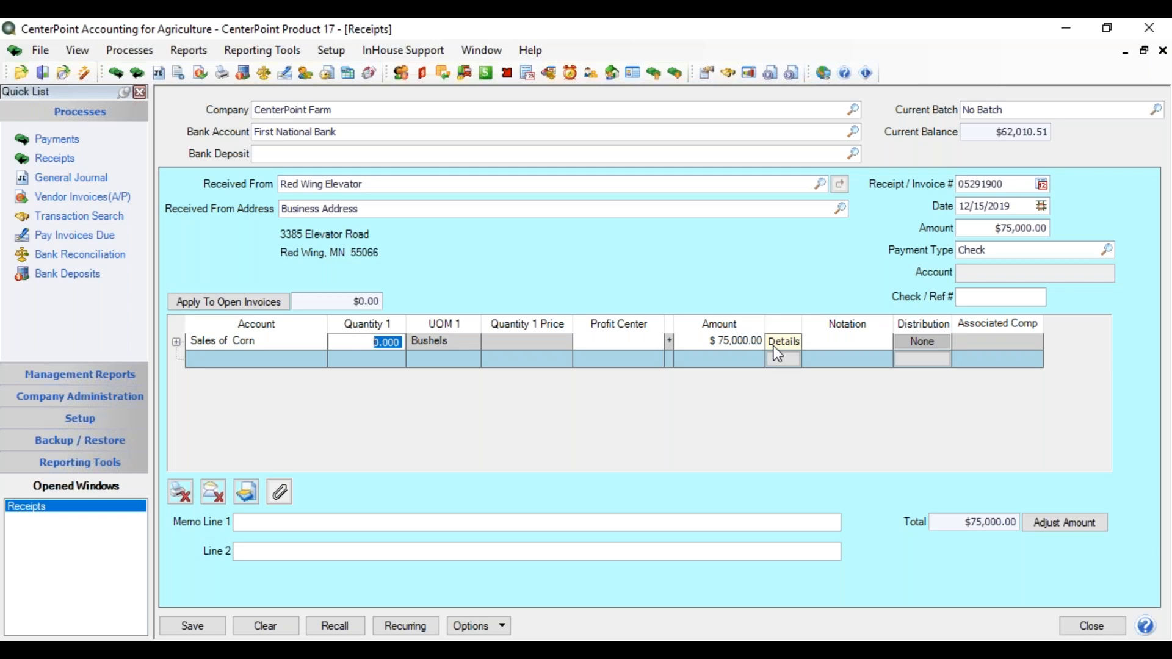
Open the Sales of Corn account for editing and select its template entry under Receipts and New Receivables.
left_click(268, 342)
left_click(269, 340)
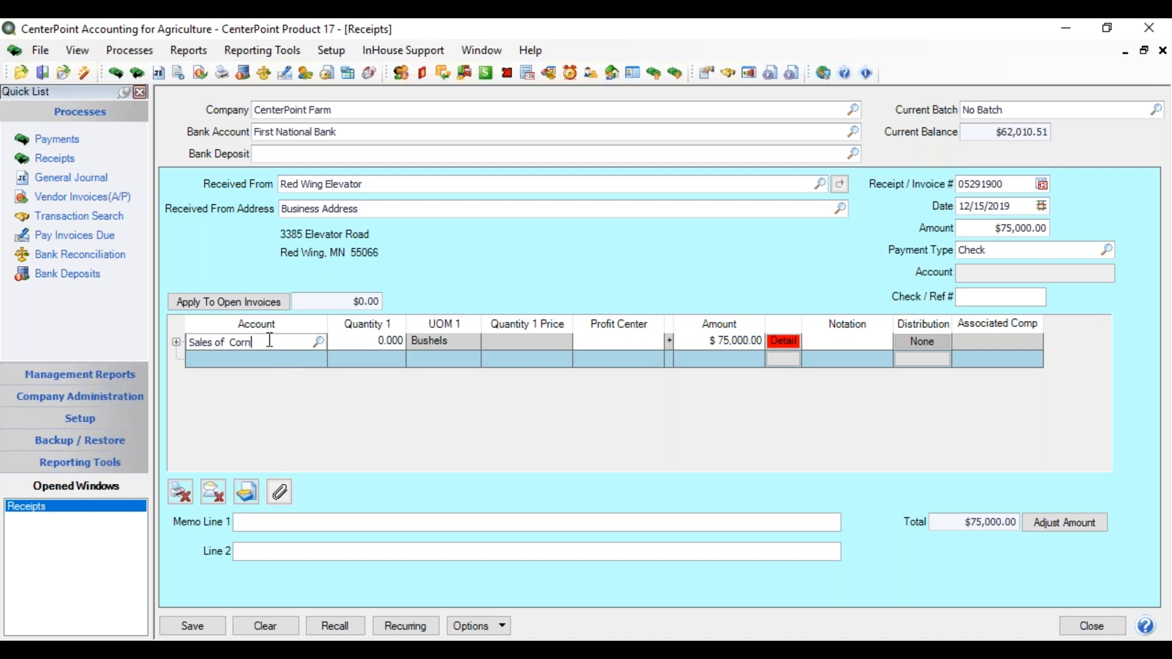
right_click(267, 340)
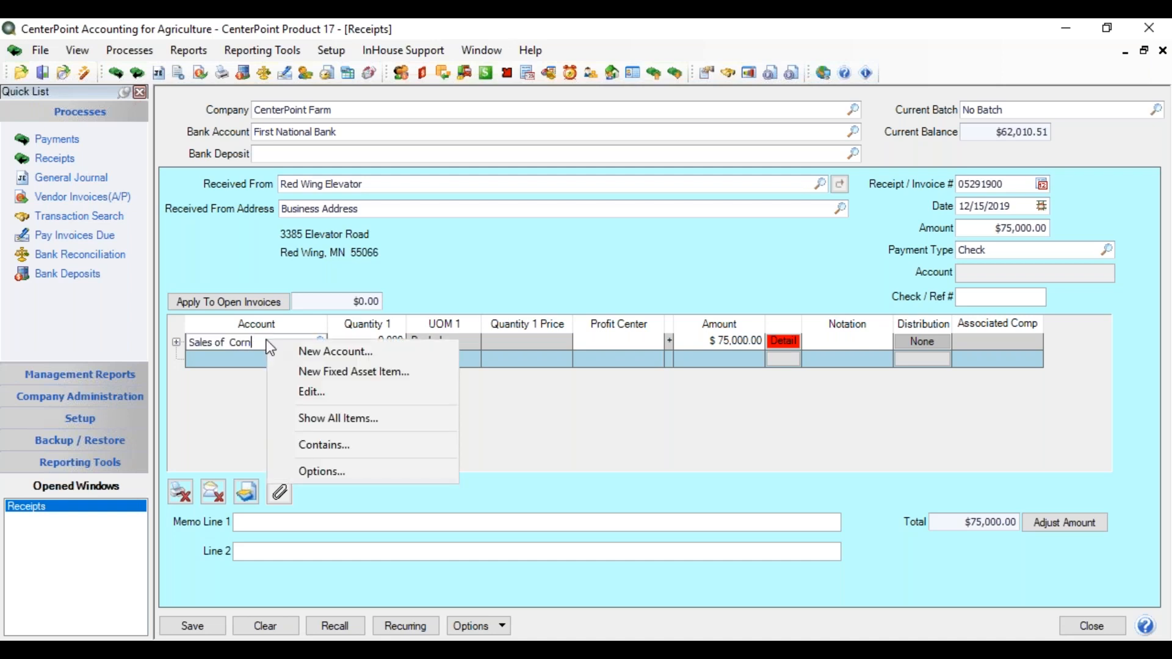
left_click(310, 393)
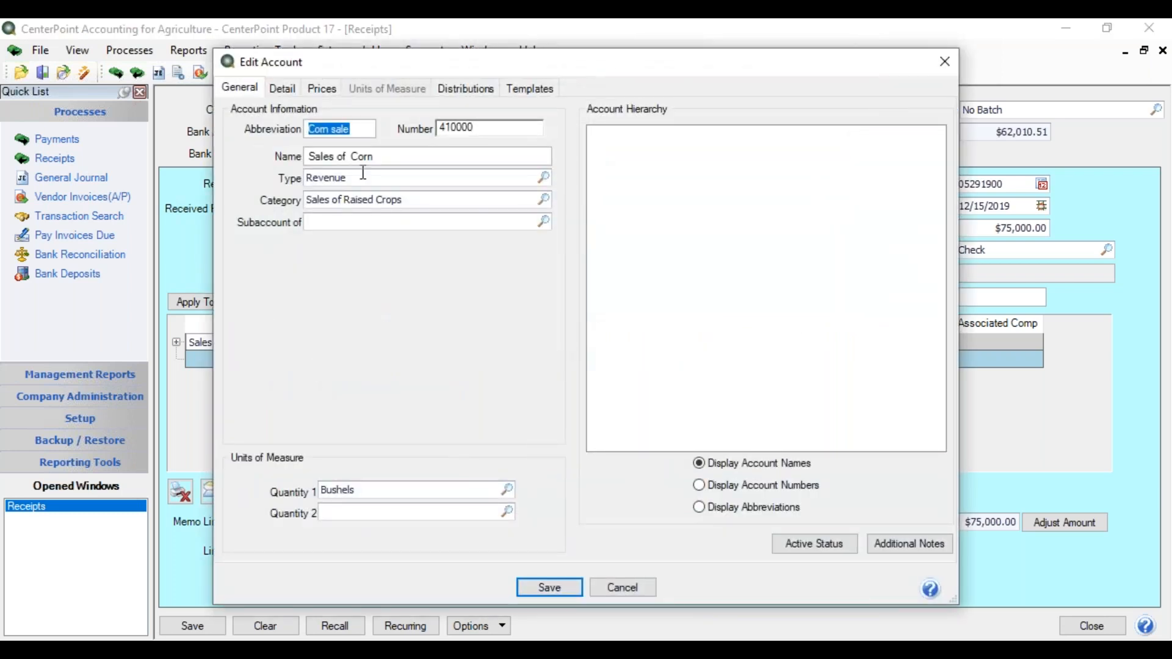
left_click(532, 89)
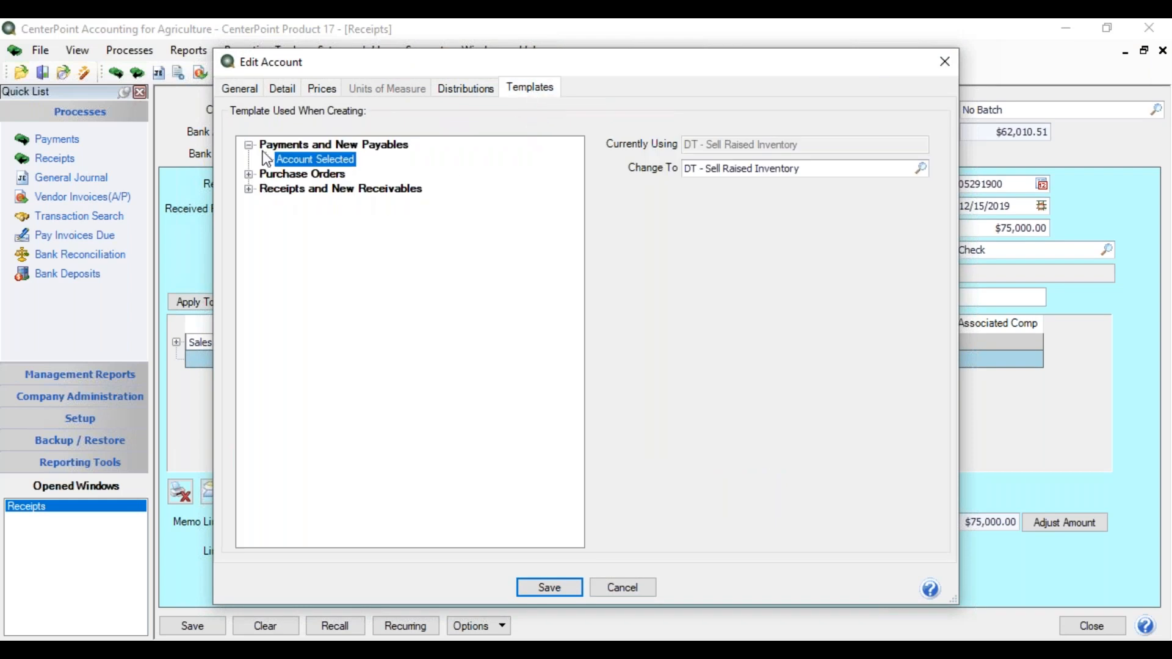
left_click(249, 189)
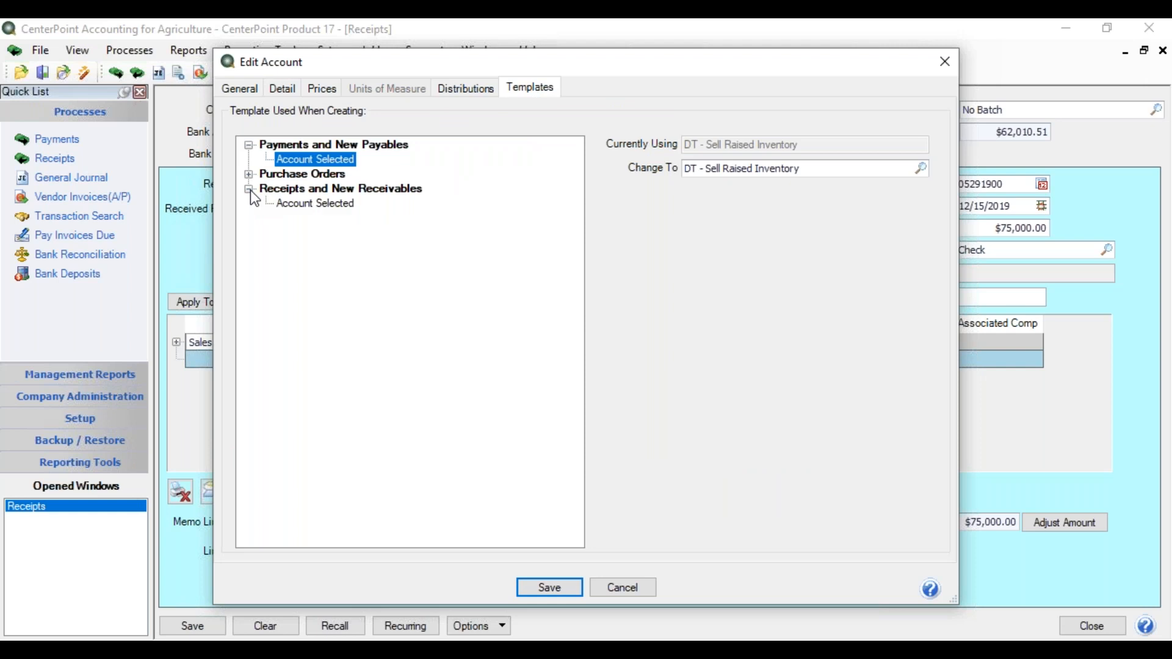
left_click(312, 204)
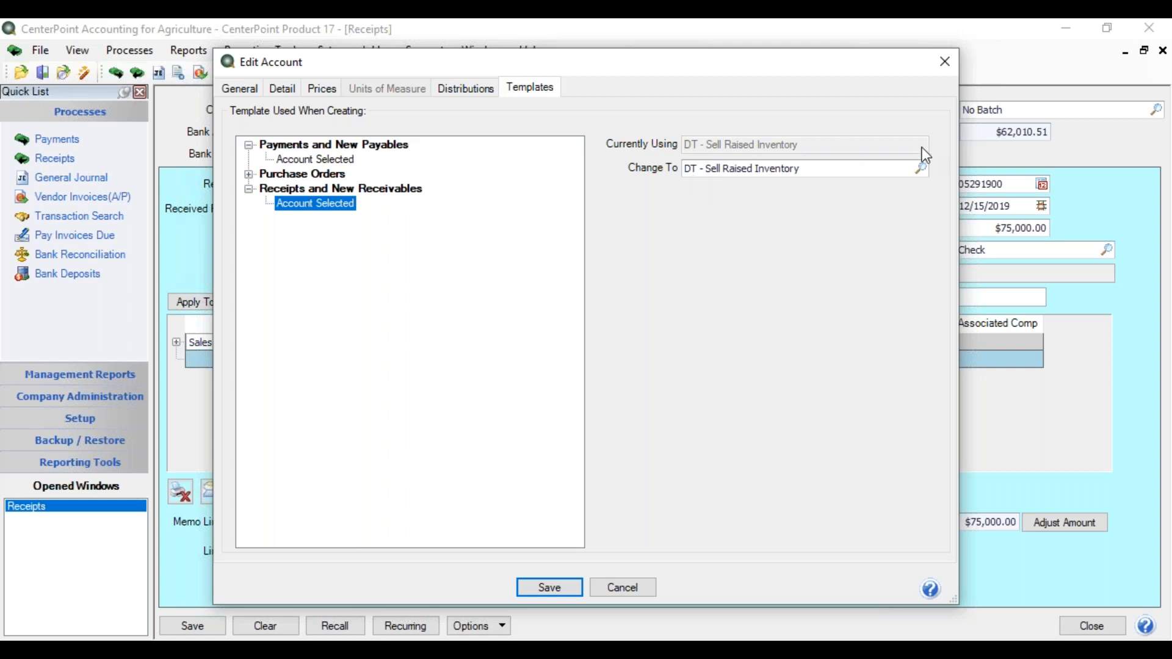
Choose DT - Sell Raised Inventory as the account's receipts template and save the account.
left_click(921, 171)
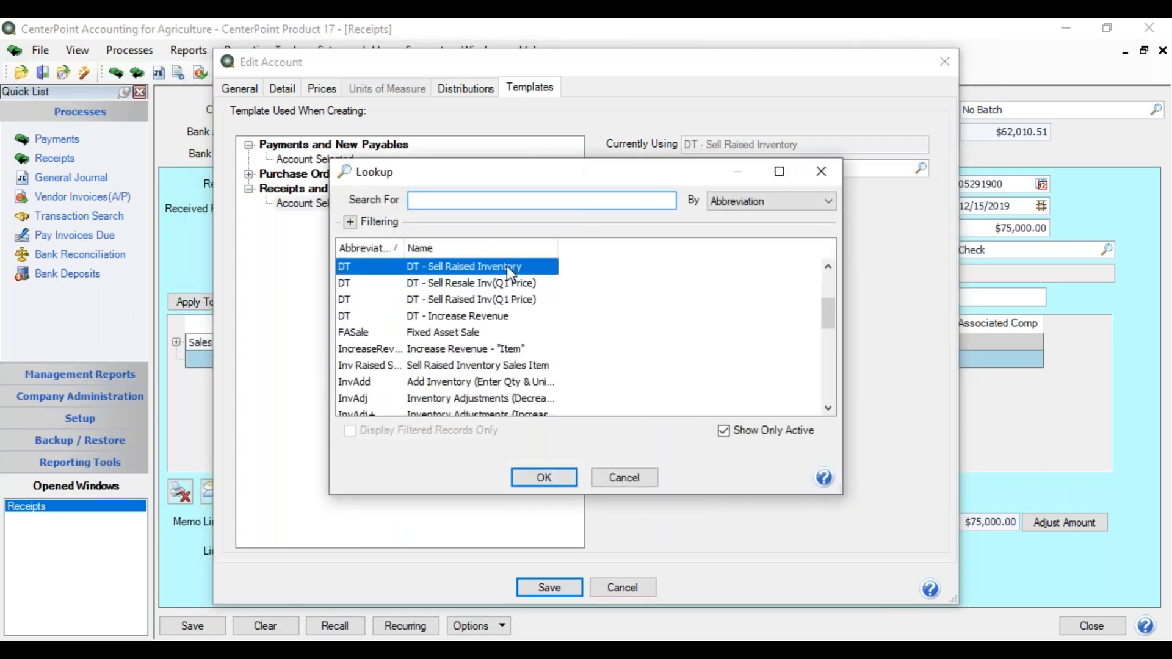
left_click_drag(829, 309, 832, 299)
left_click(457, 318)
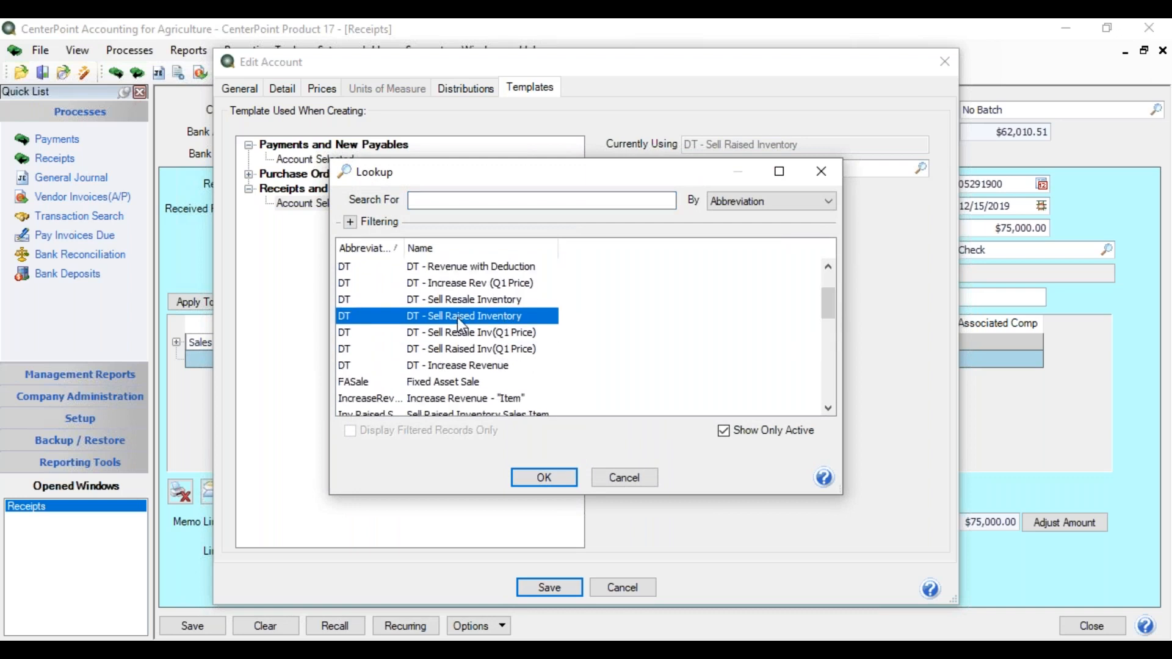
left_click(531, 477)
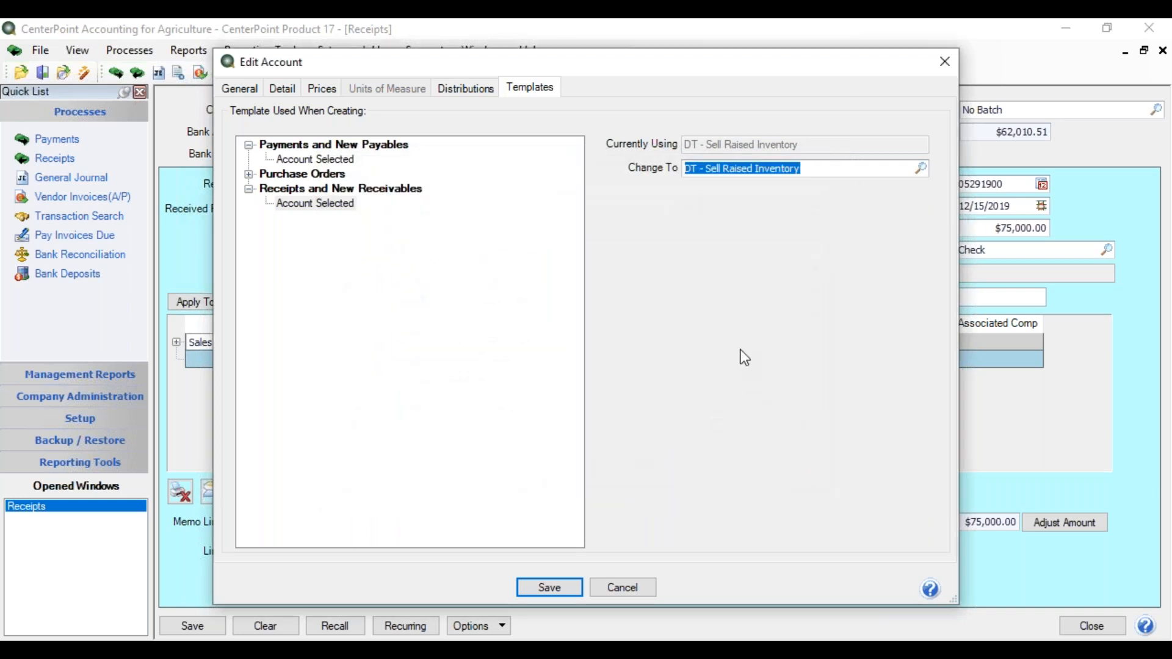
left_click(567, 590)
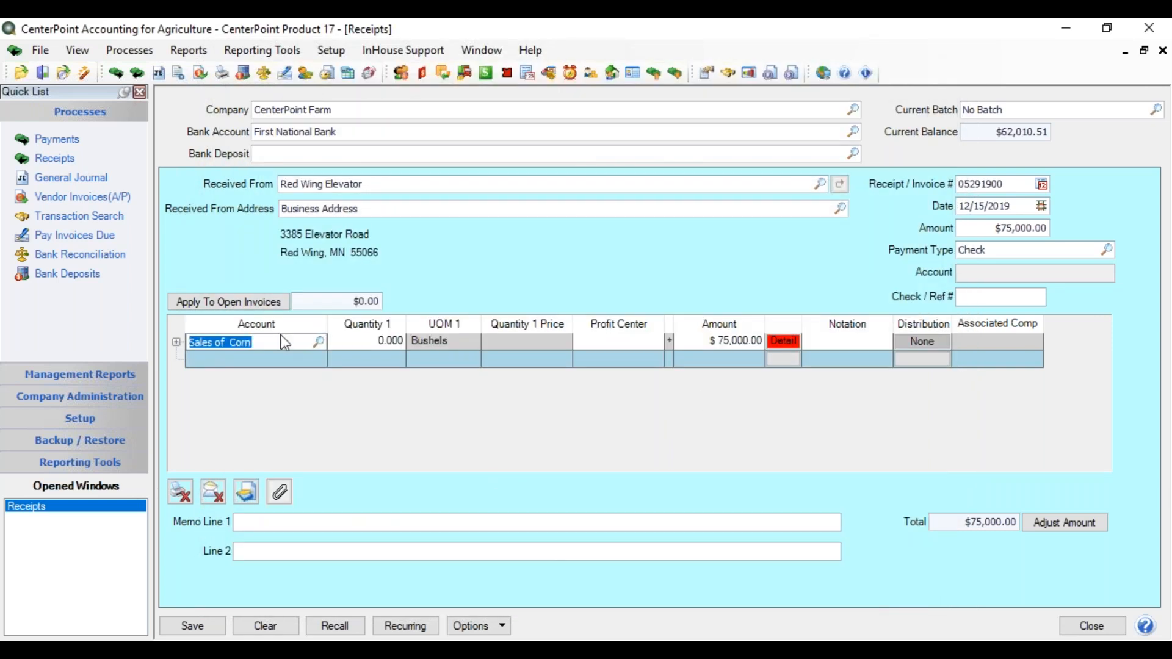
Enter 20,000 bushels on the Sales of Corn line and select the DT - Sell Raised Inventory template in its details.
left_click(367, 343)
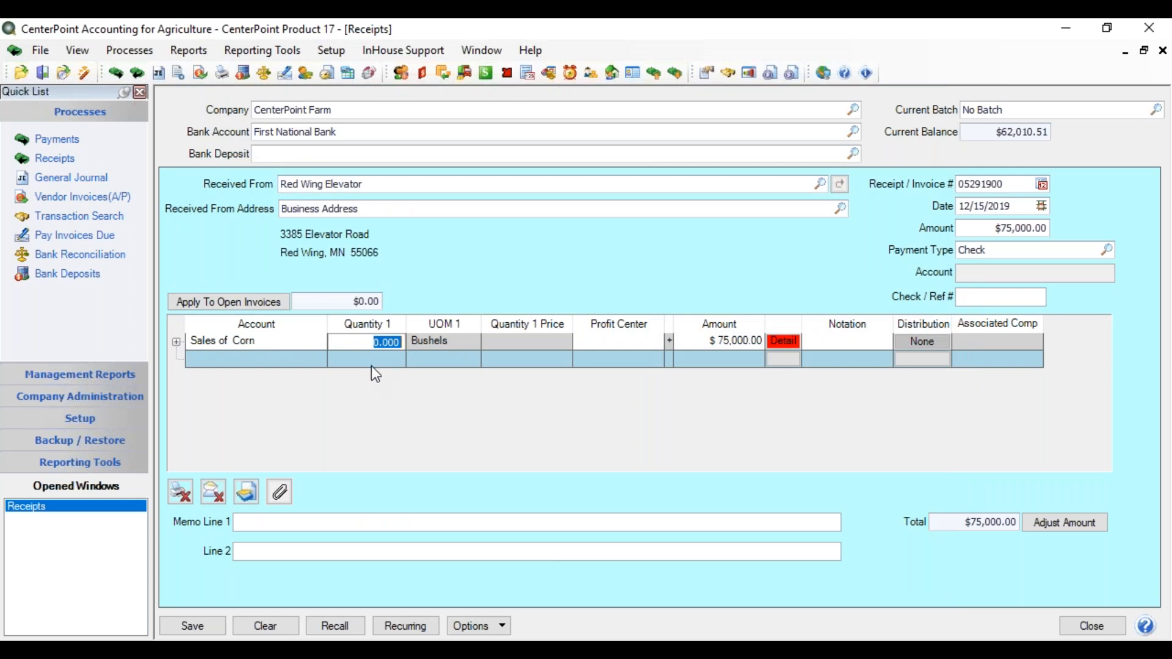
type("20000.")
key("Tab")
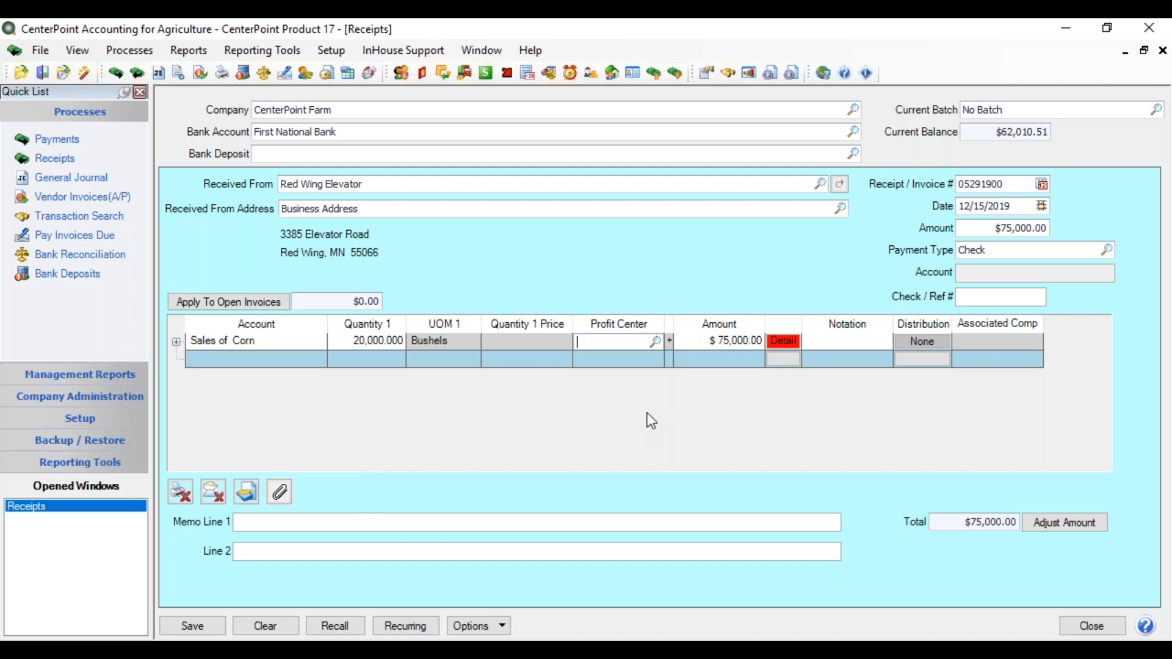
left_click(789, 343)
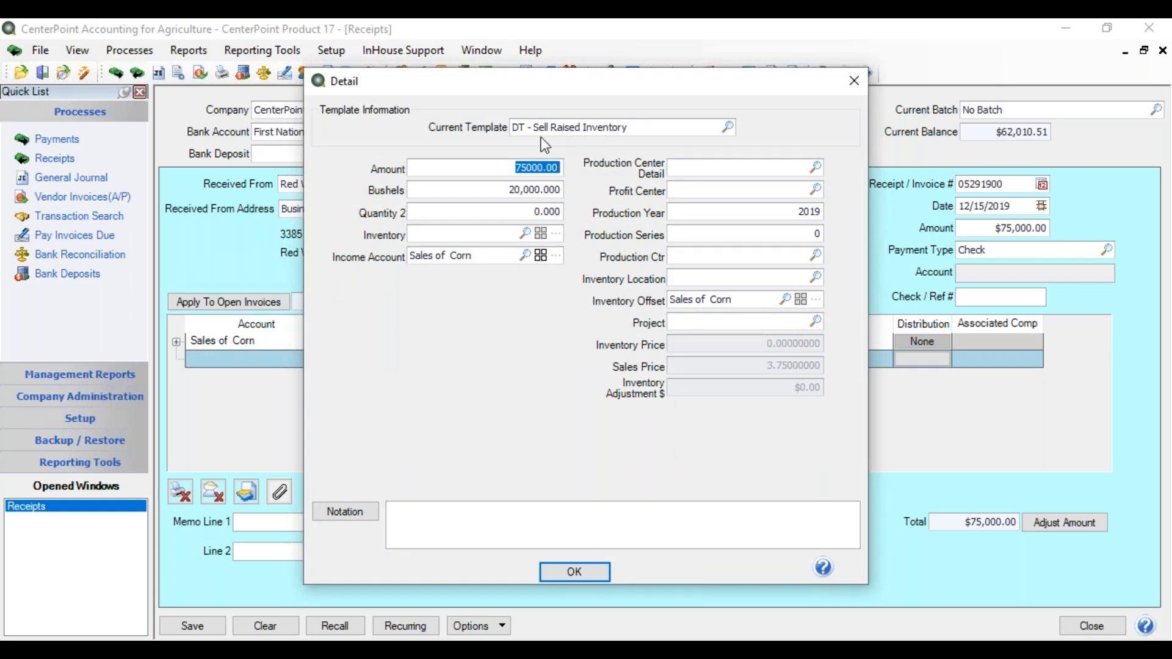
left_click(728, 126)
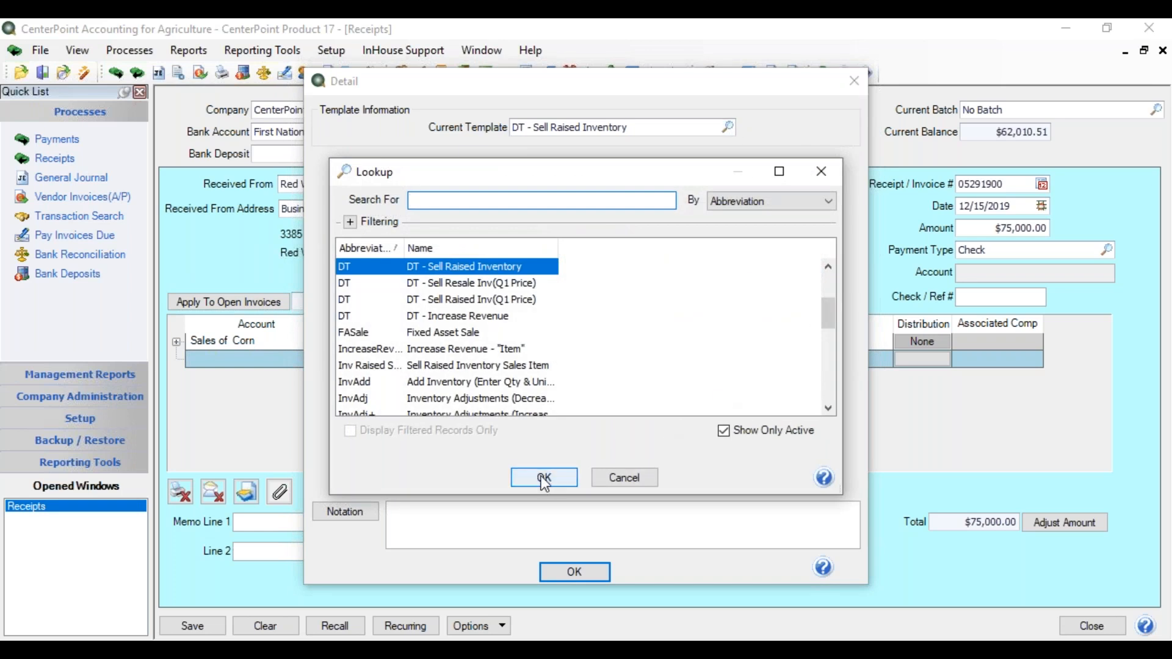
left_click(543, 479)
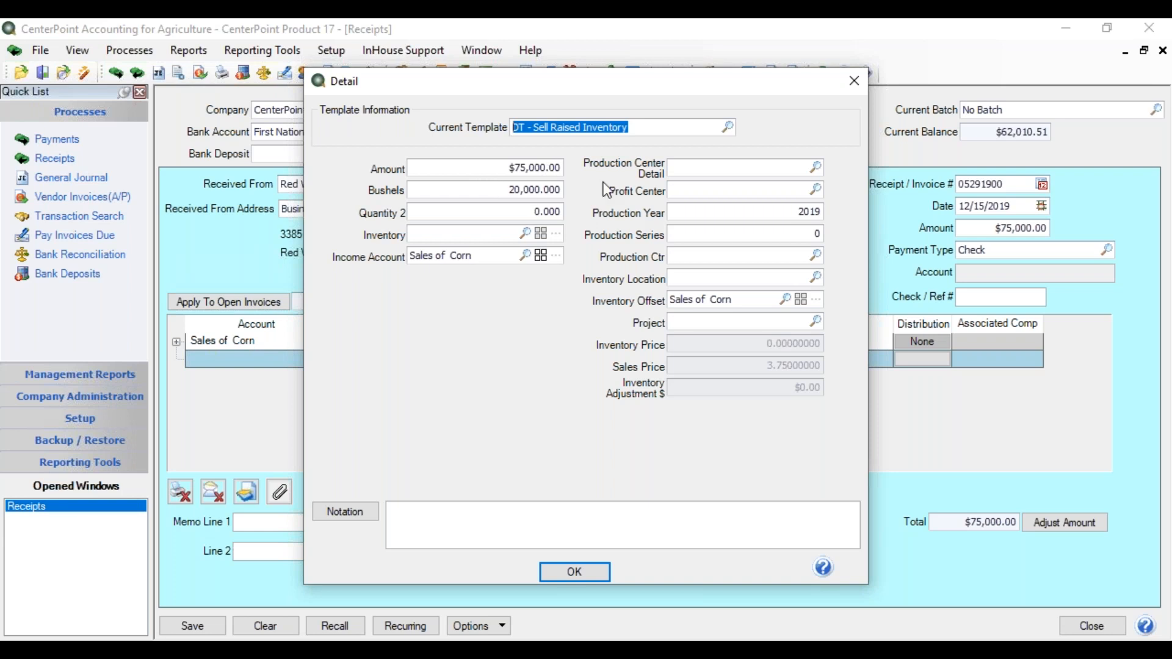
Set the inventory account to Inventory - Corn and review its balance by production year and location.
left_click(464, 232)
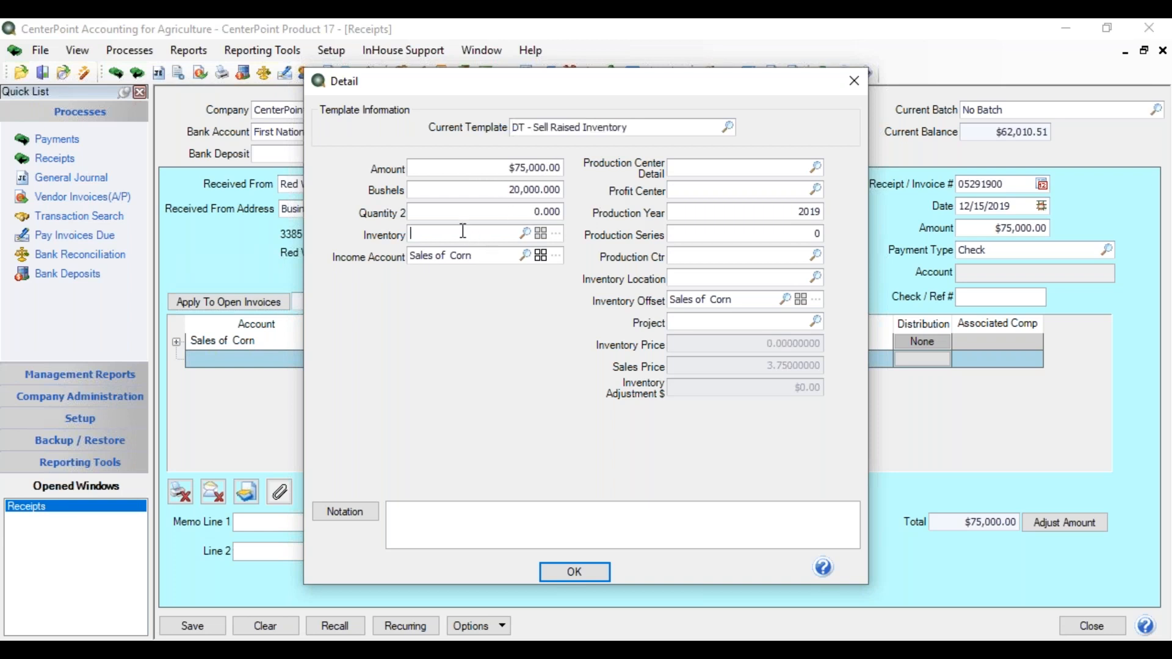
type("inv")
key("Tab")
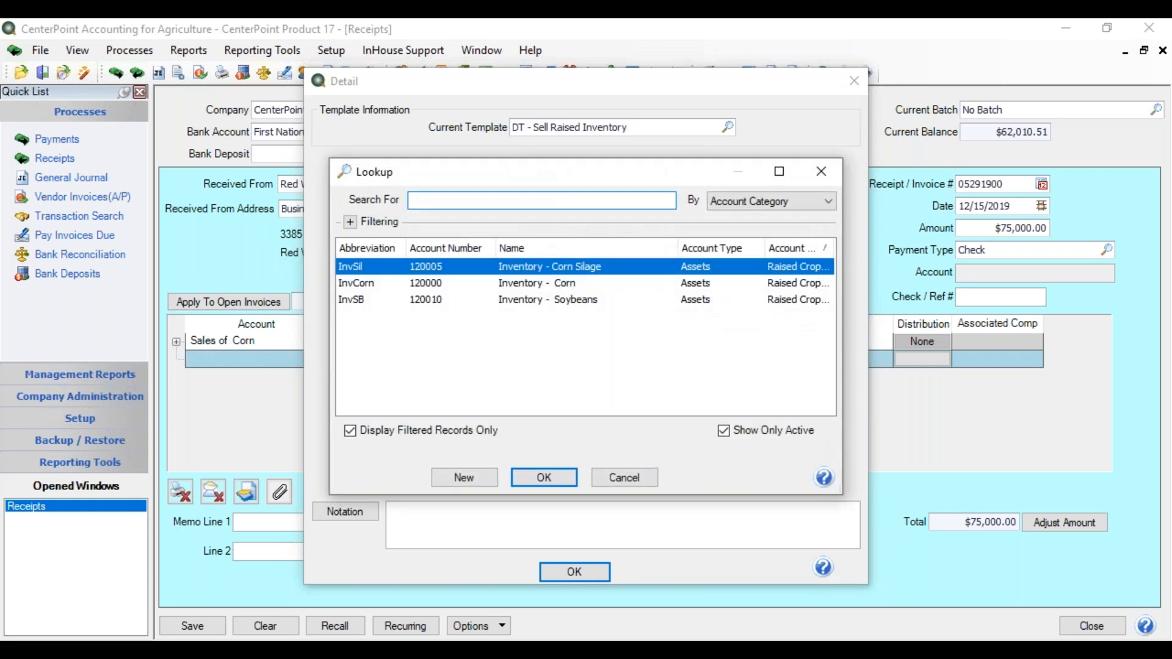
double_click(504, 290)
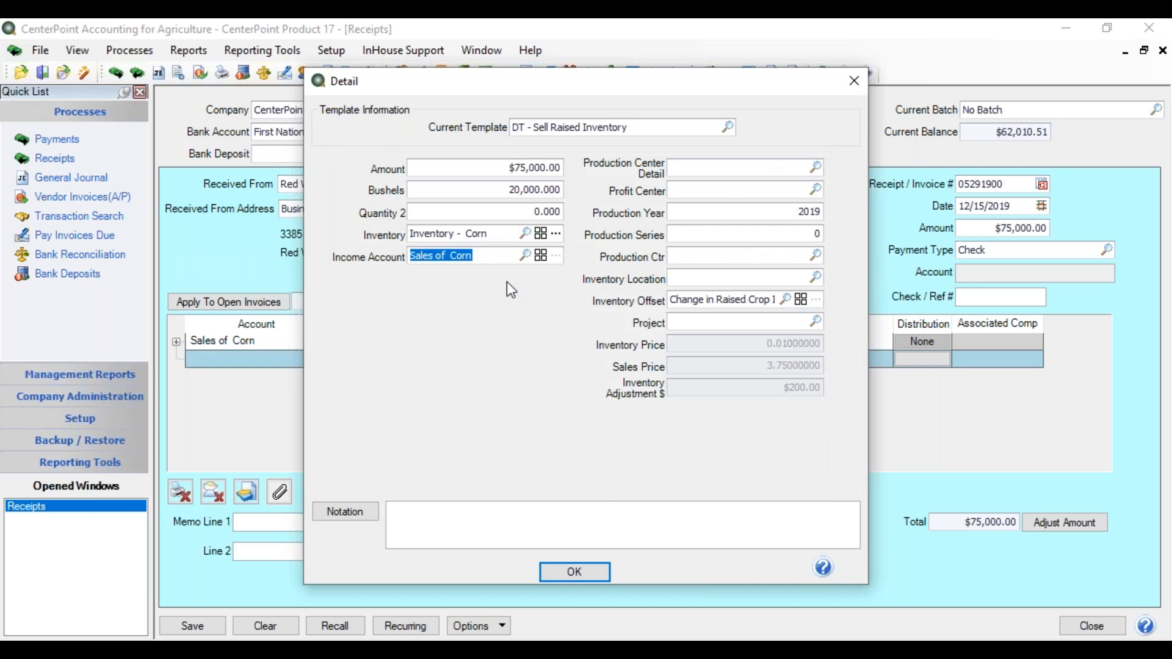
left_click(555, 233)
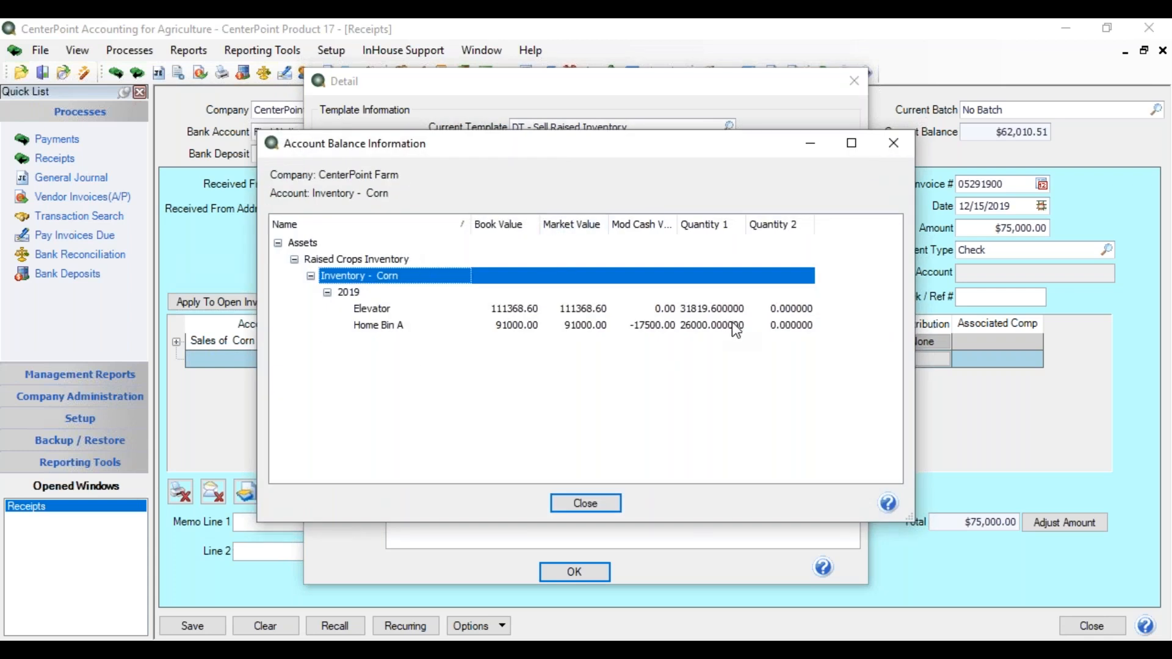
left_click(580, 504)
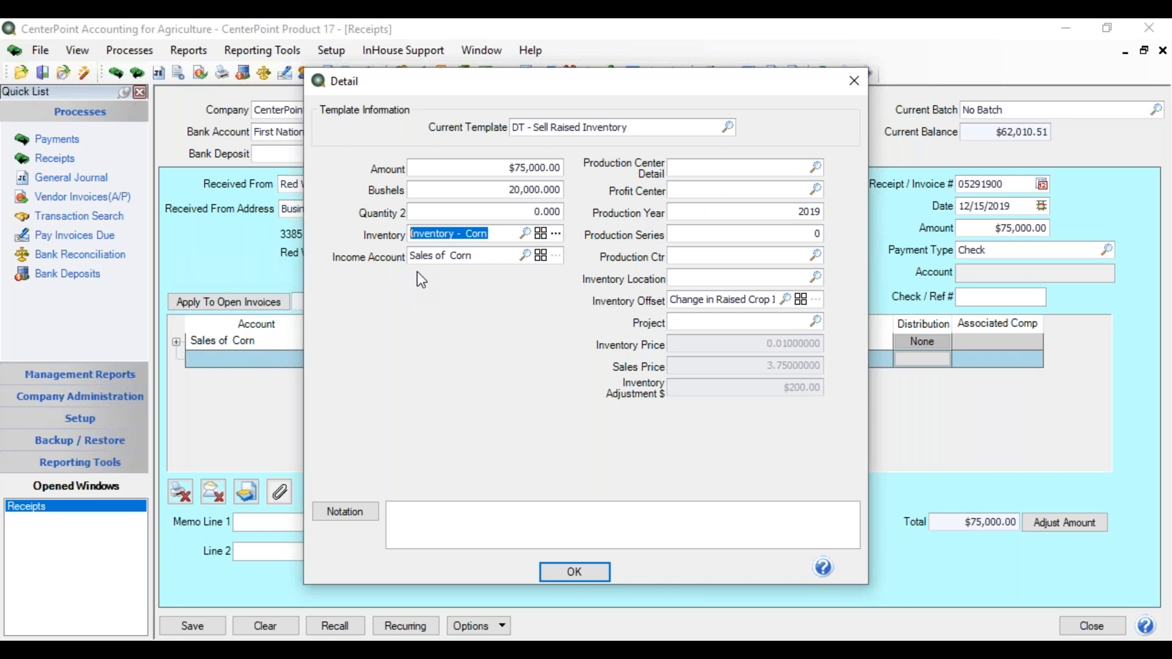
Set the profit center to Corn and the inventory location to Elevator, and confirm the line details.
left_click(693, 191)
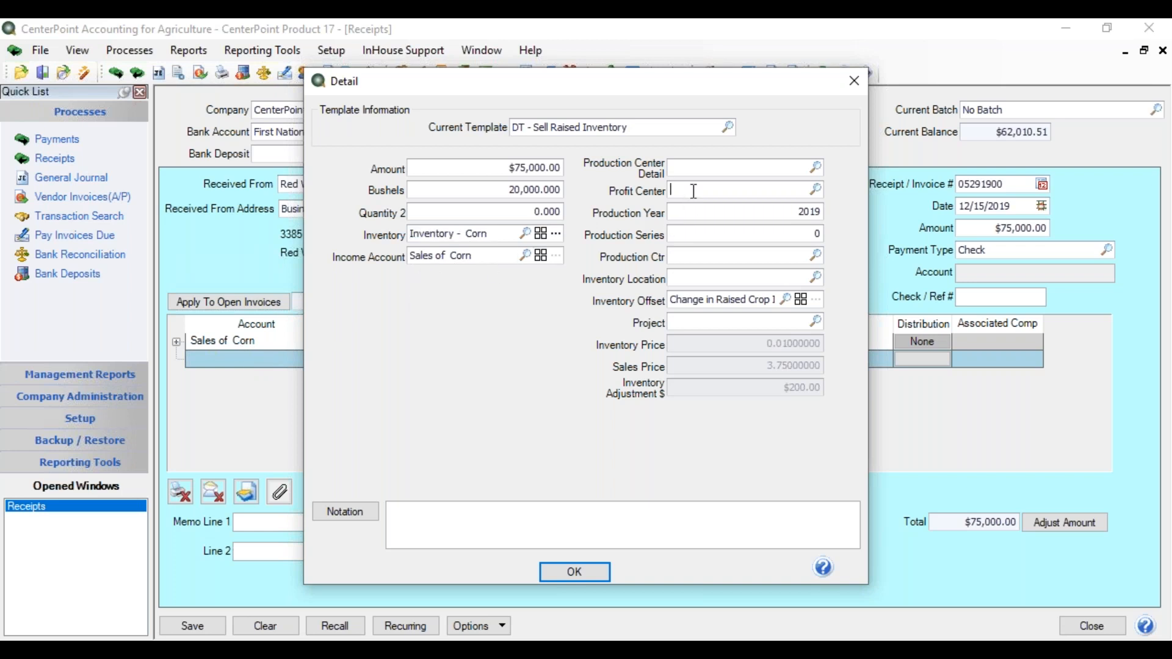
type("corn")
key("Tab")
key("Tab")
key("Tab")
key("Tab")
type("Elevator")
key("Tab")
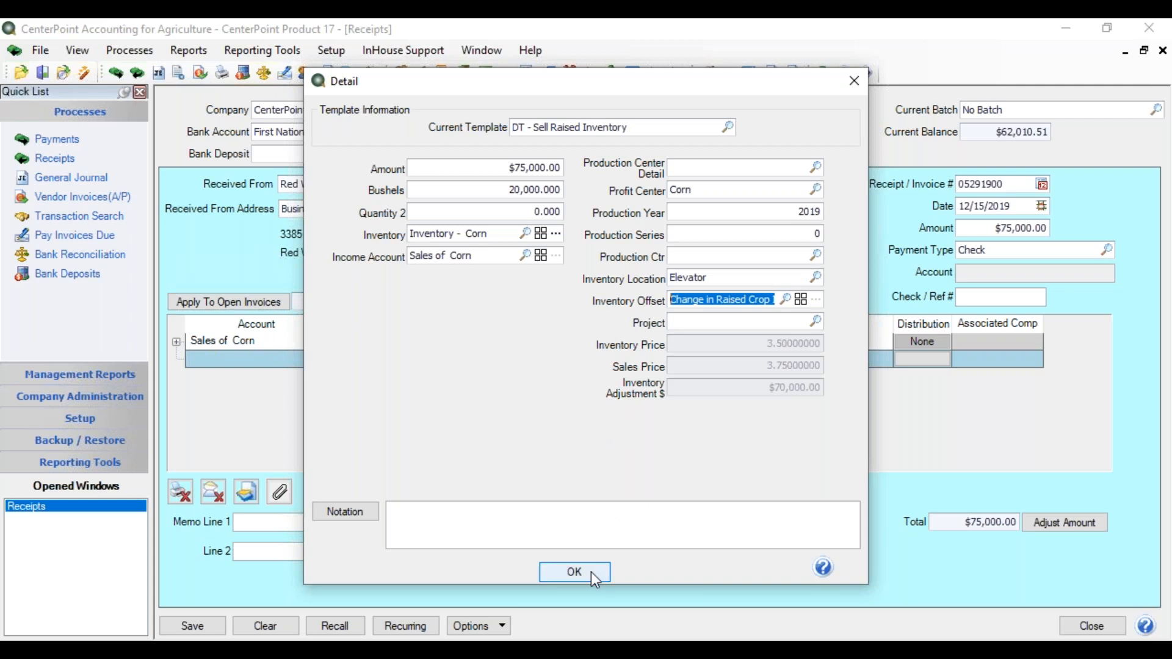
left_click(575, 572)
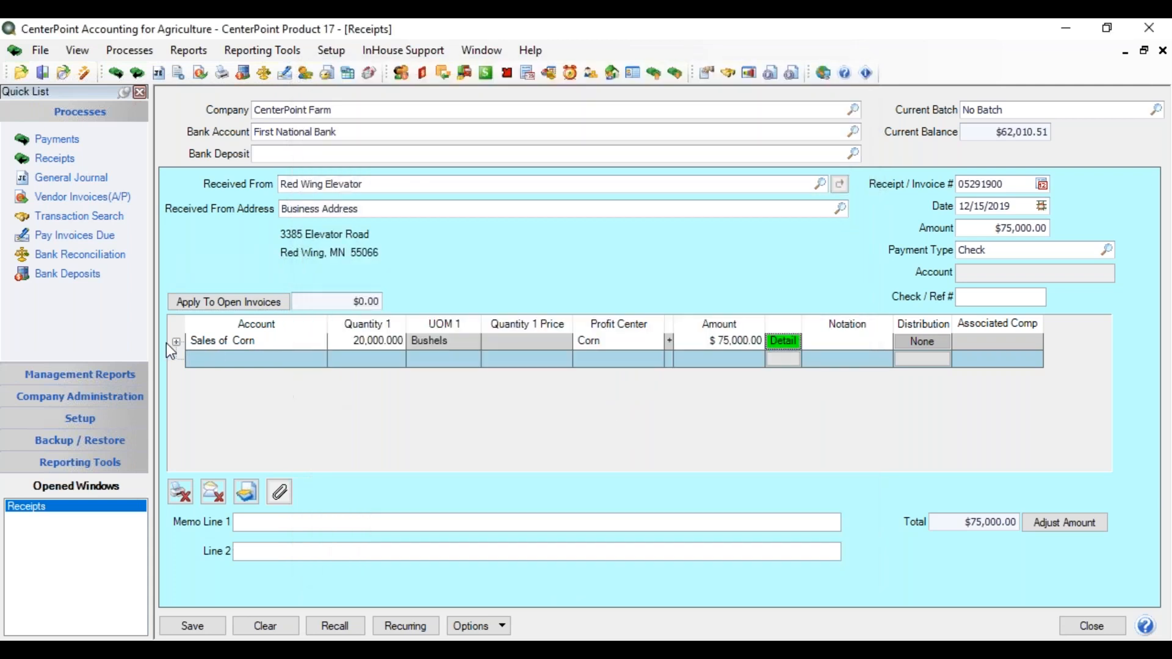
Expand the Sales of Corn line to examine its underlying debit and credit entries.
left_click(176, 342)
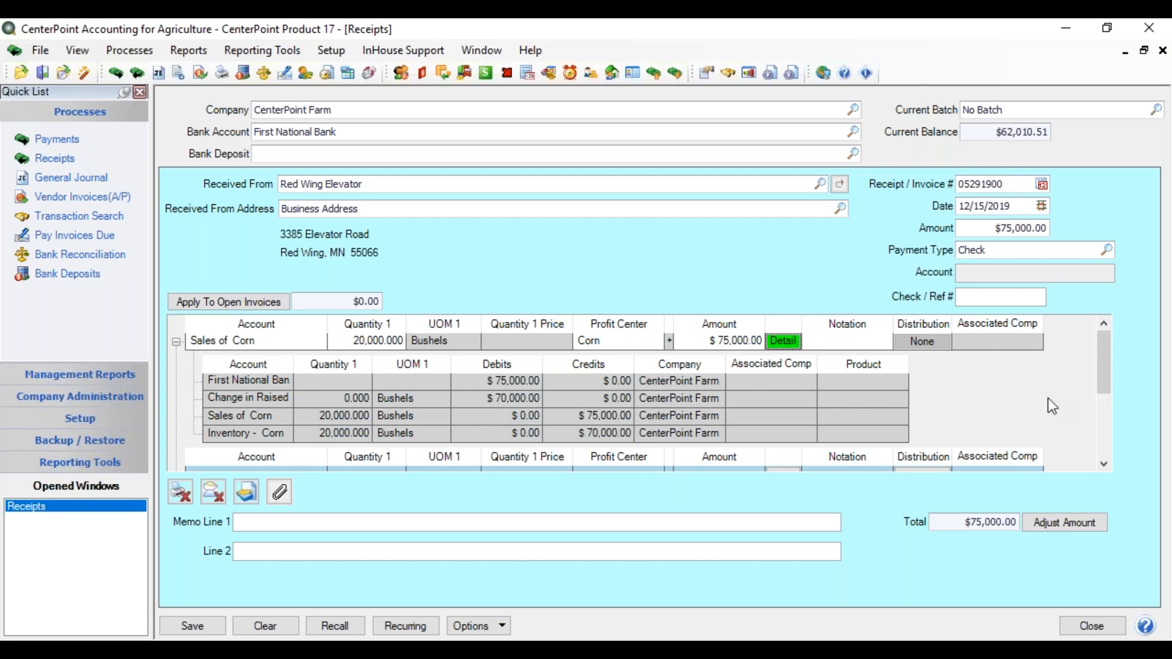
left_click_drag(1097, 355, 1101, 376)
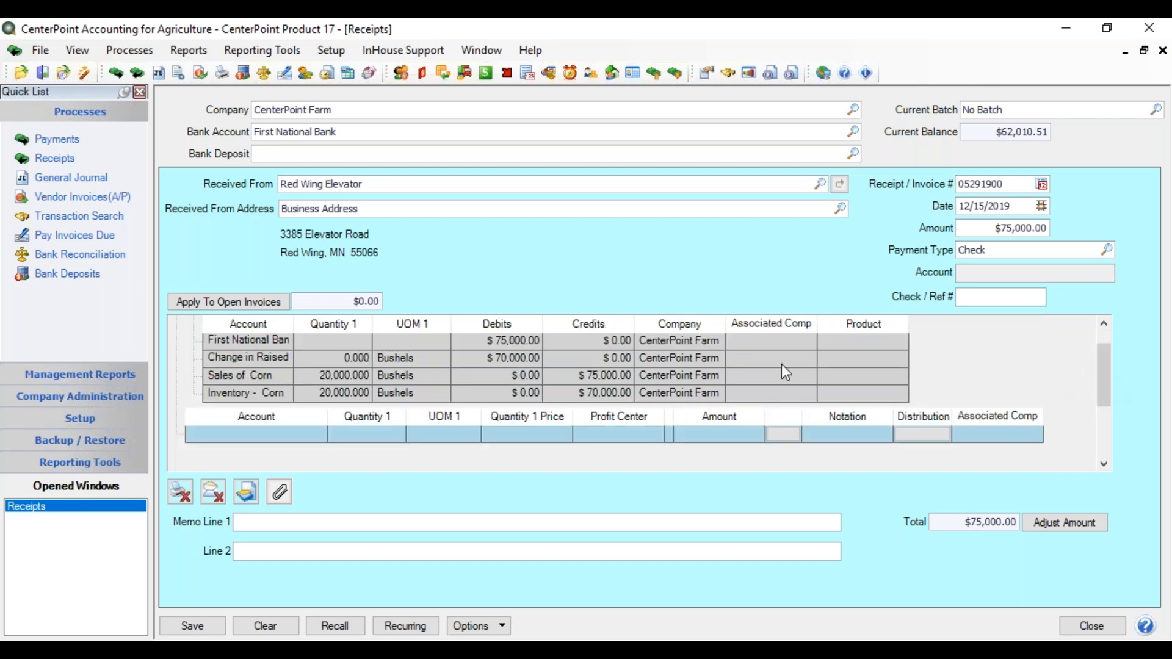
Add the Profit Center and Production Year columns to the debit and credit entries, and save the receipt.
right_click(737, 358)
left_click(768, 374)
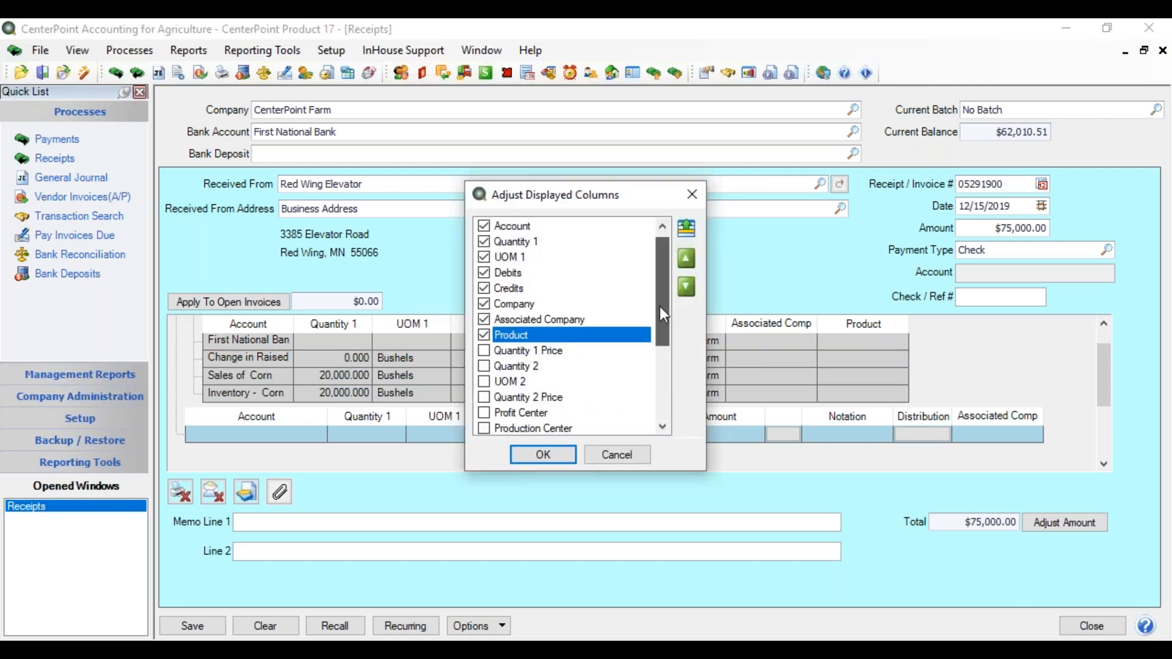
left_click_drag(661, 306, 661, 324)
left_click(484, 381)
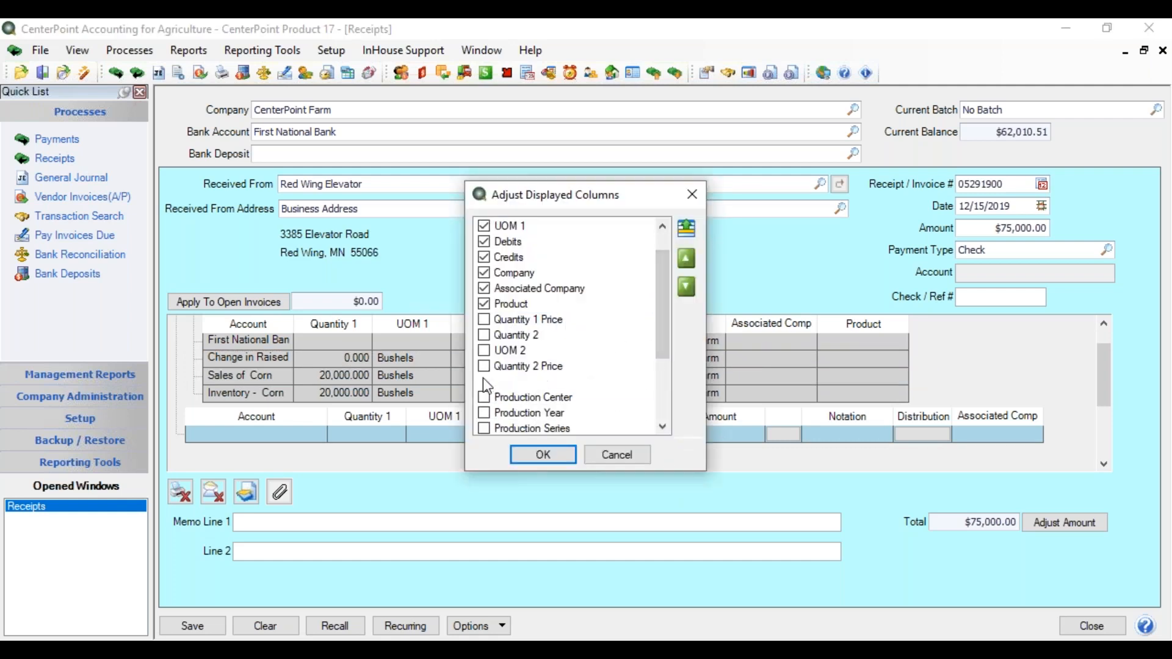
left_click(484, 414)
left_click(536, 455)
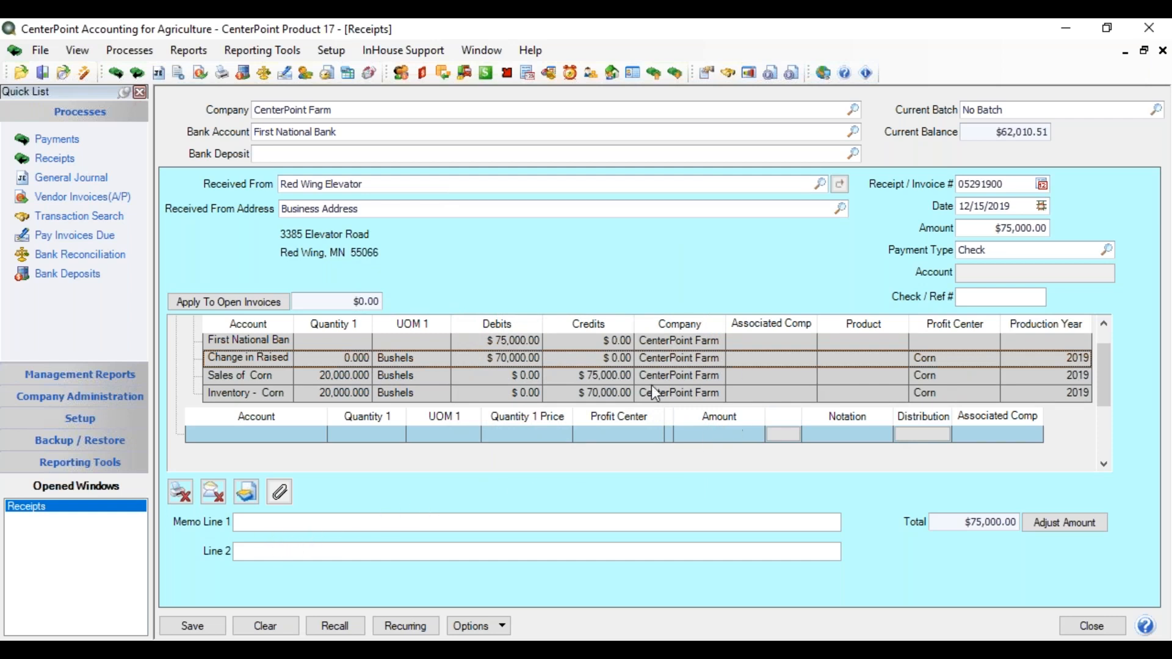
left_click(214, 631)
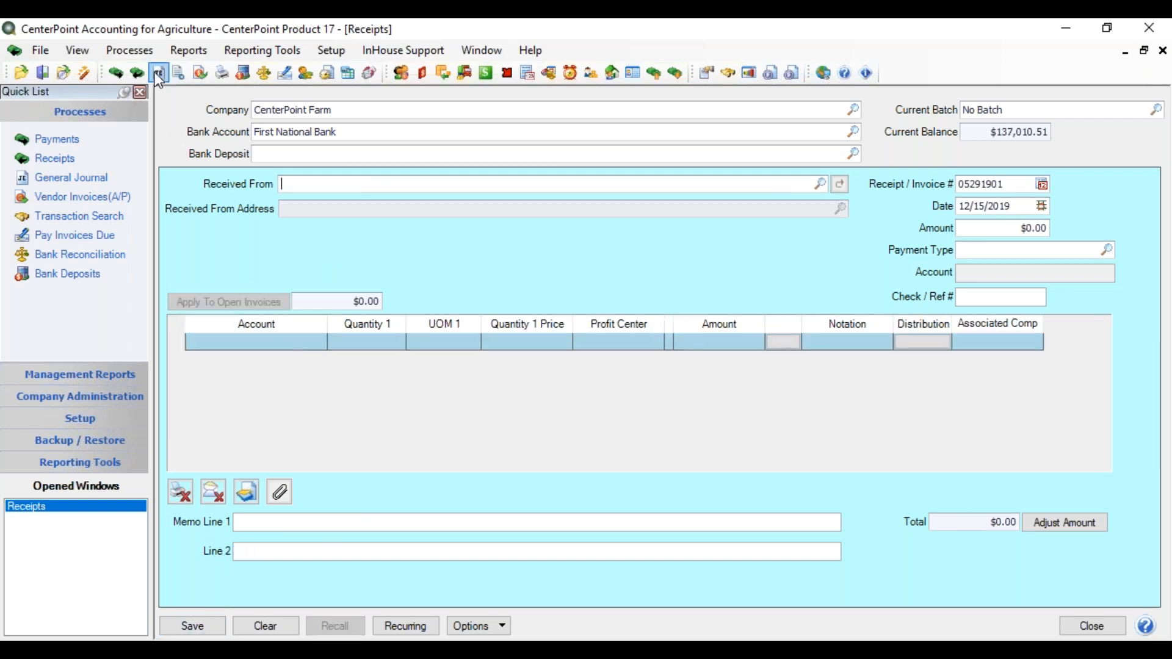
Preview the Income Statement from the financial statements for the period December 2019.
left_click(179, 53)
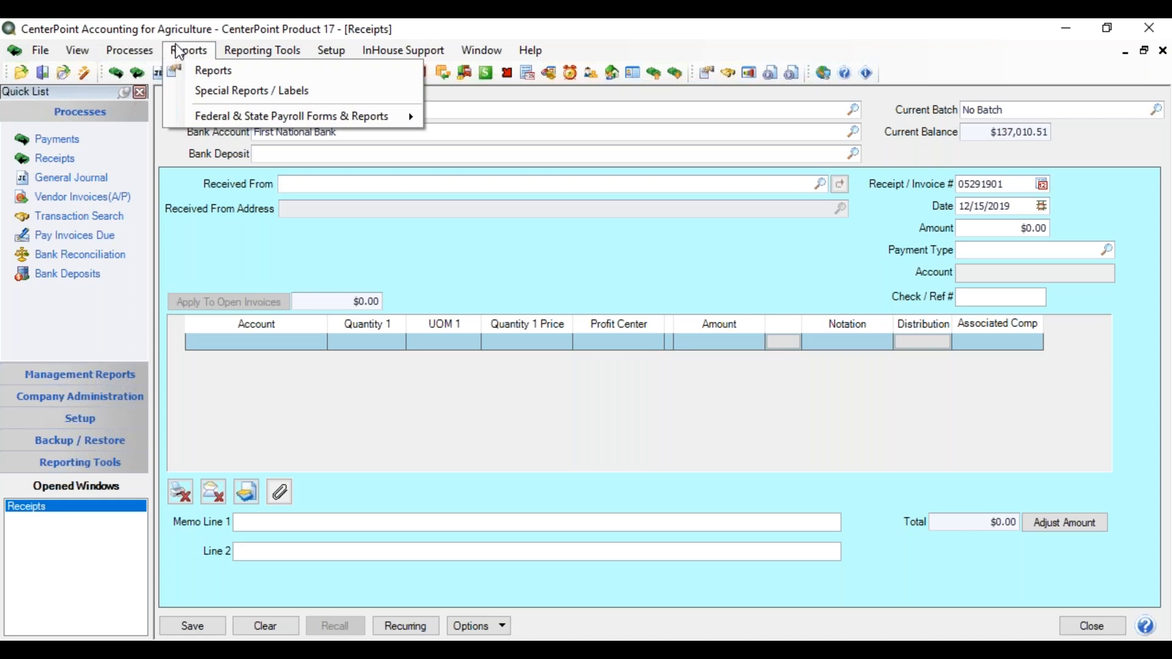
left_click(187, 74)
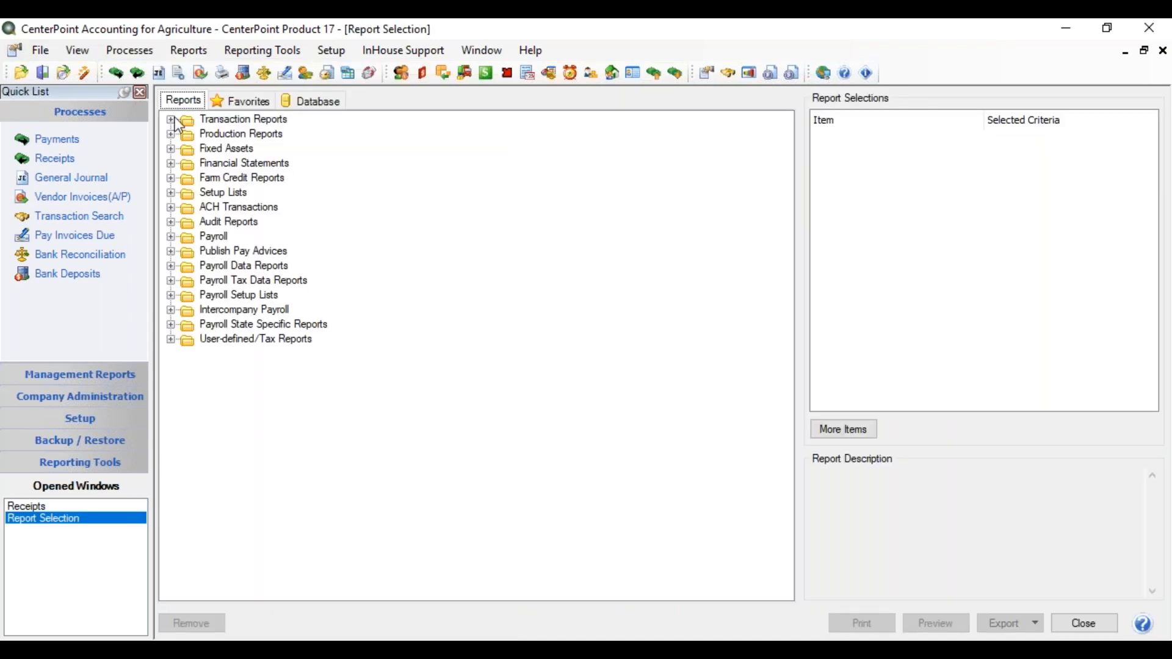
left_click(171, 164)
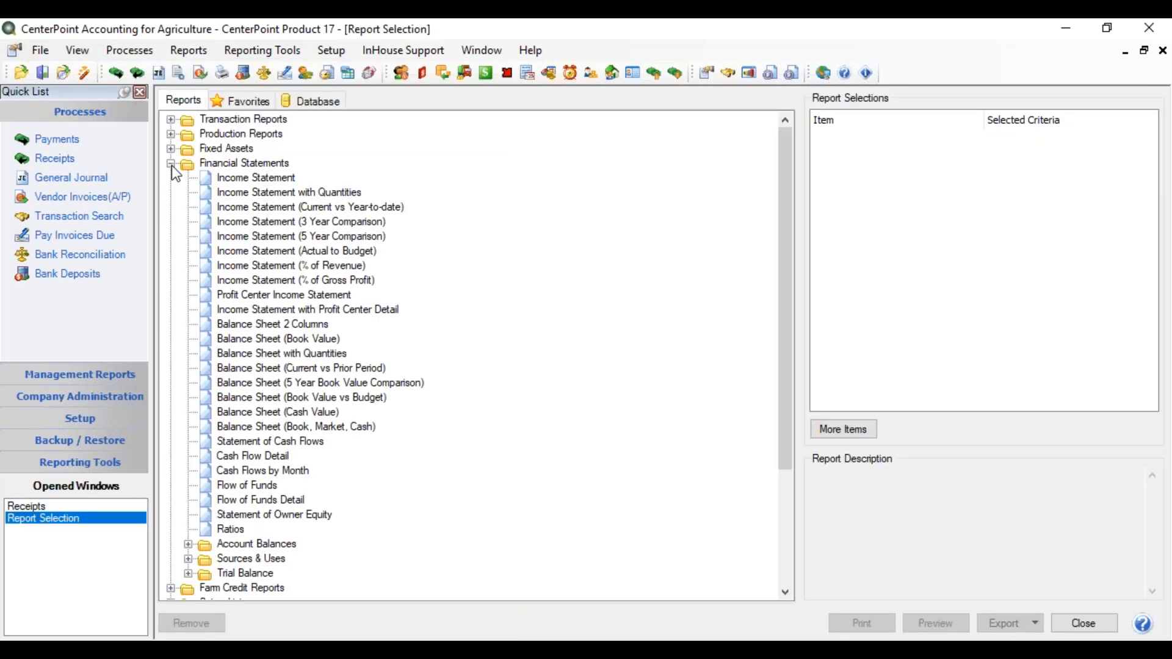
left_click(241, 175)
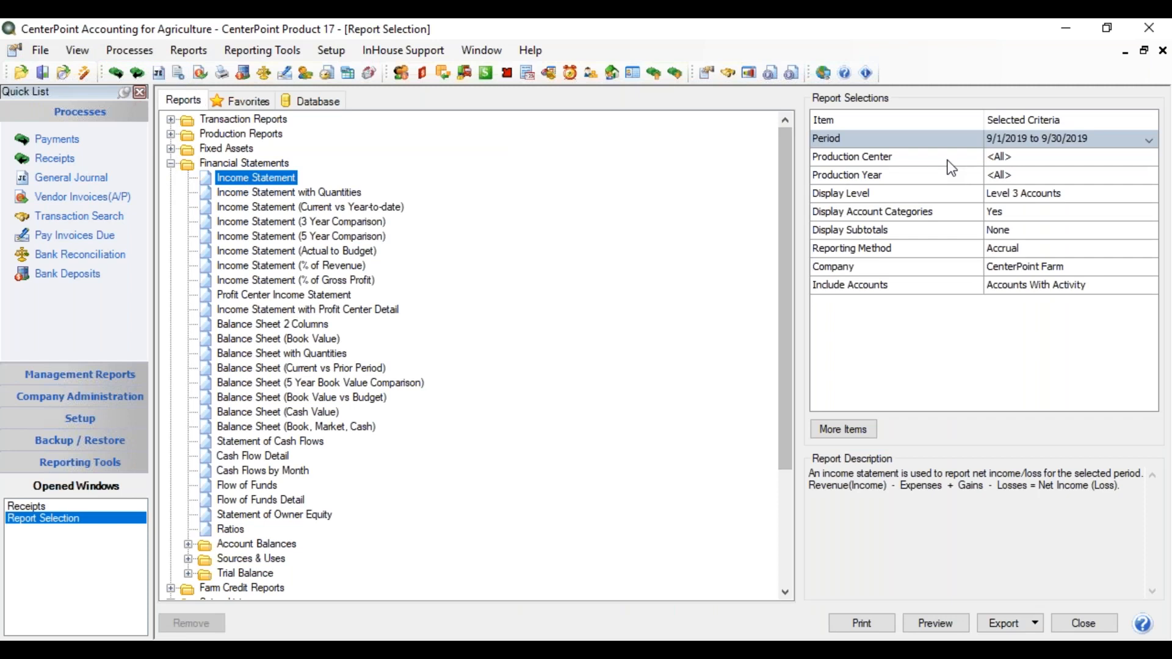
left_click(991, 138)
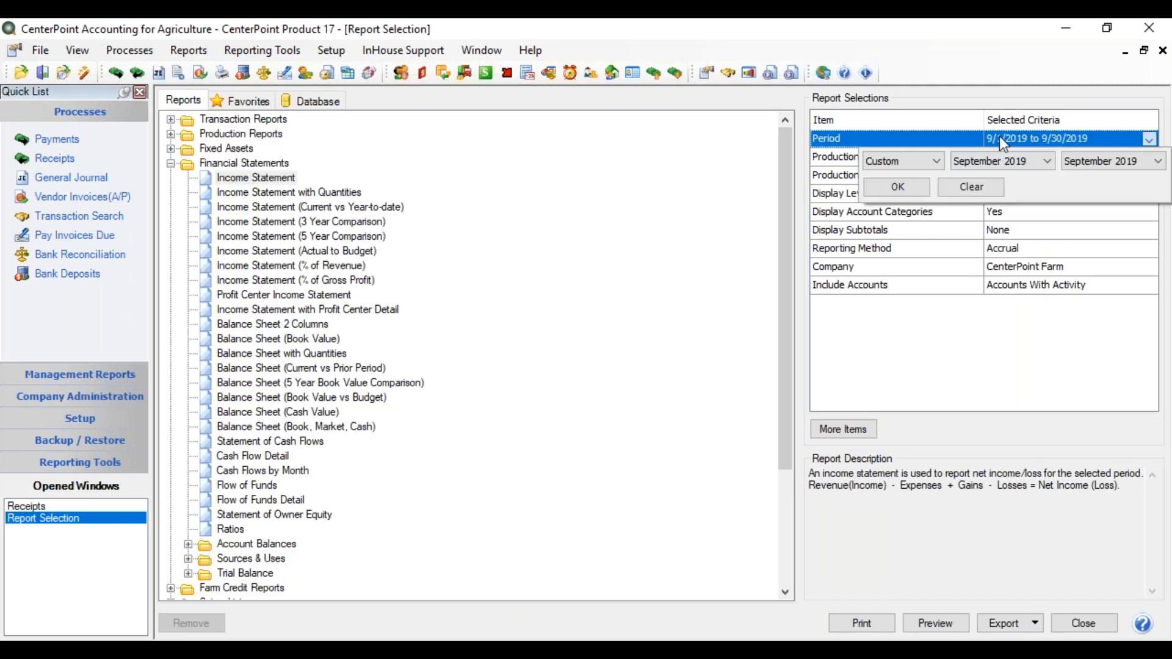
left_click(998, 161)
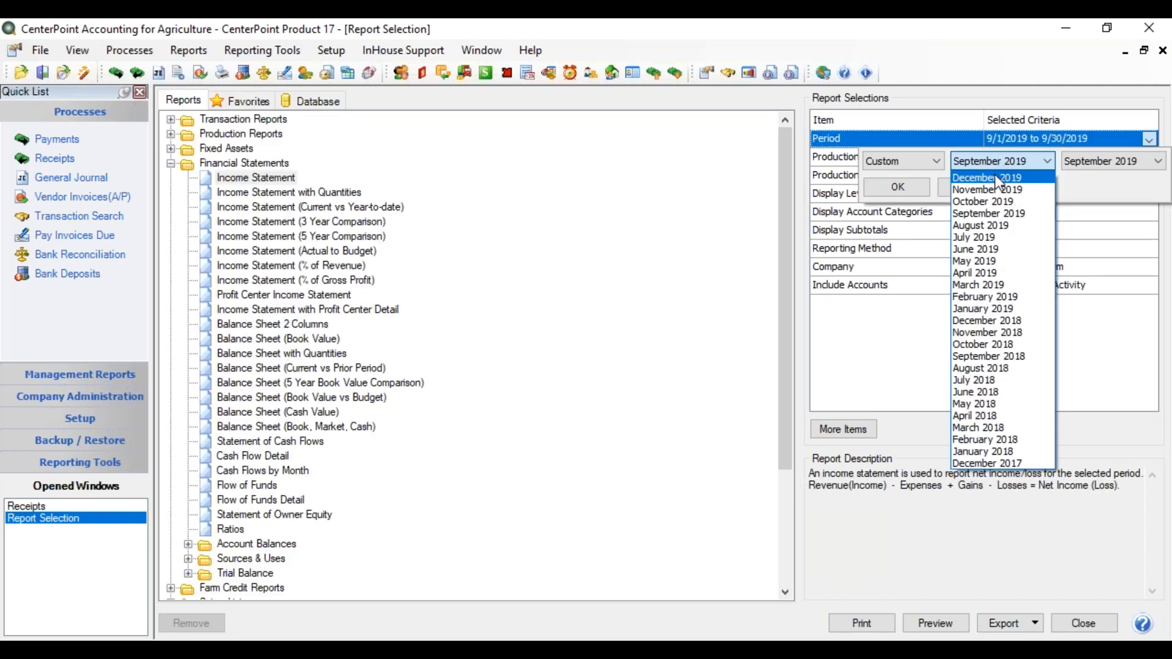
left_click(995, 177)
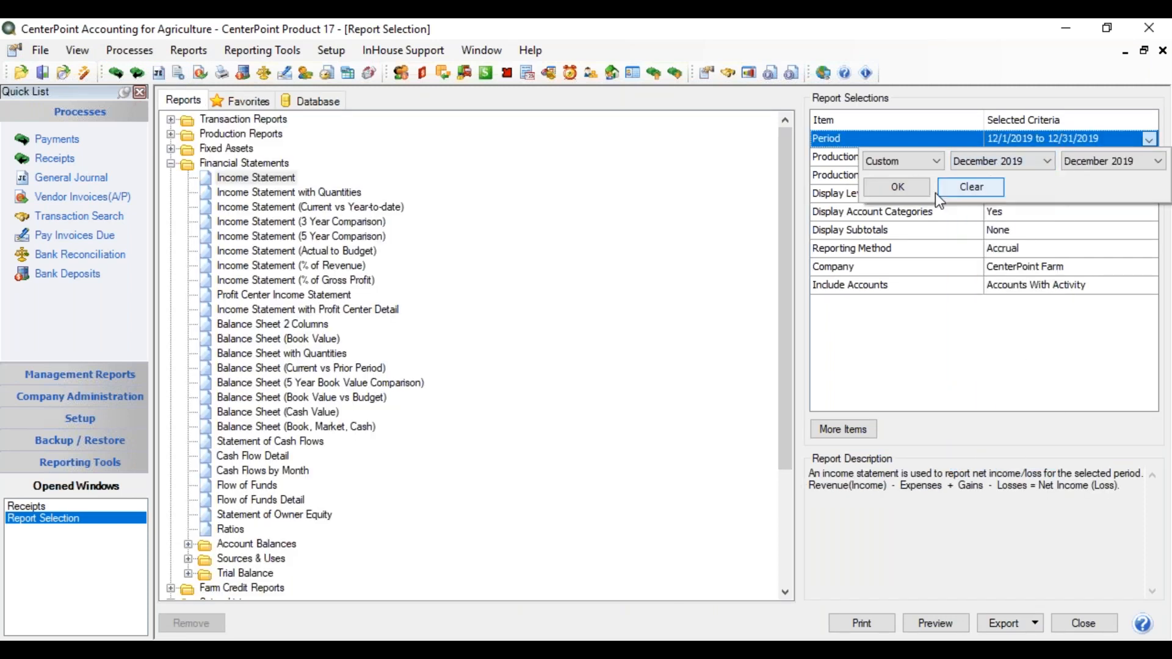
left_click(876, 185)
left_click(936, 623)
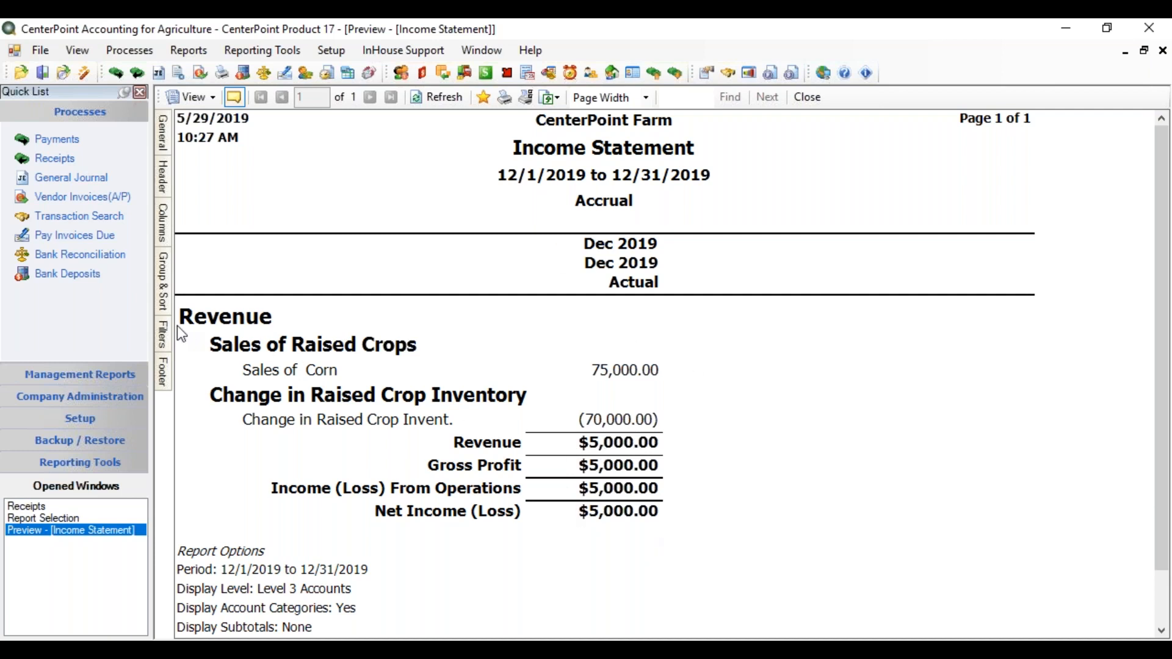
Refresh the Income Statement for September 2019, review the raised crop inventory change, and close the preview.
left_click(166, 340)
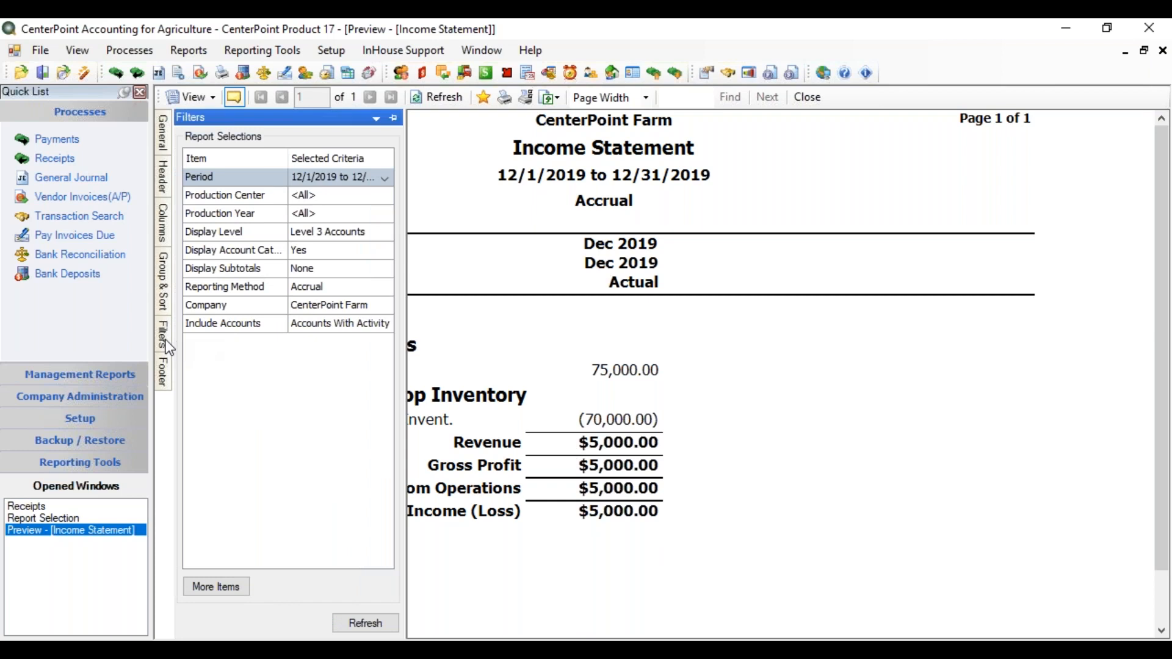
left_click(373, 177)
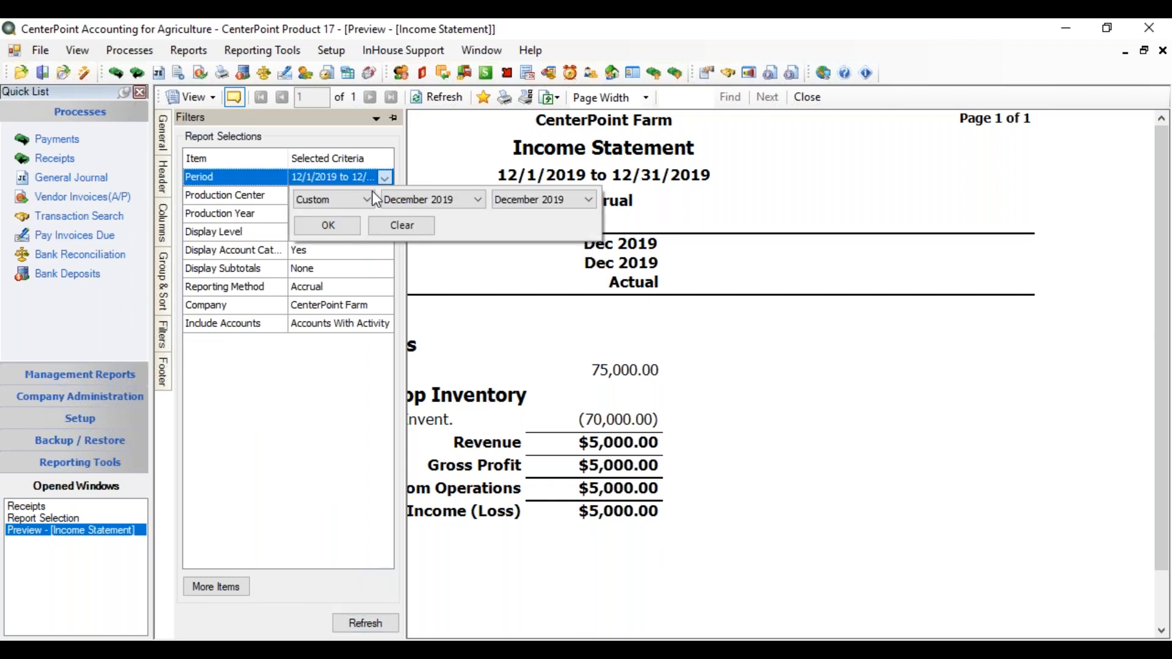
left_click(430, 200)
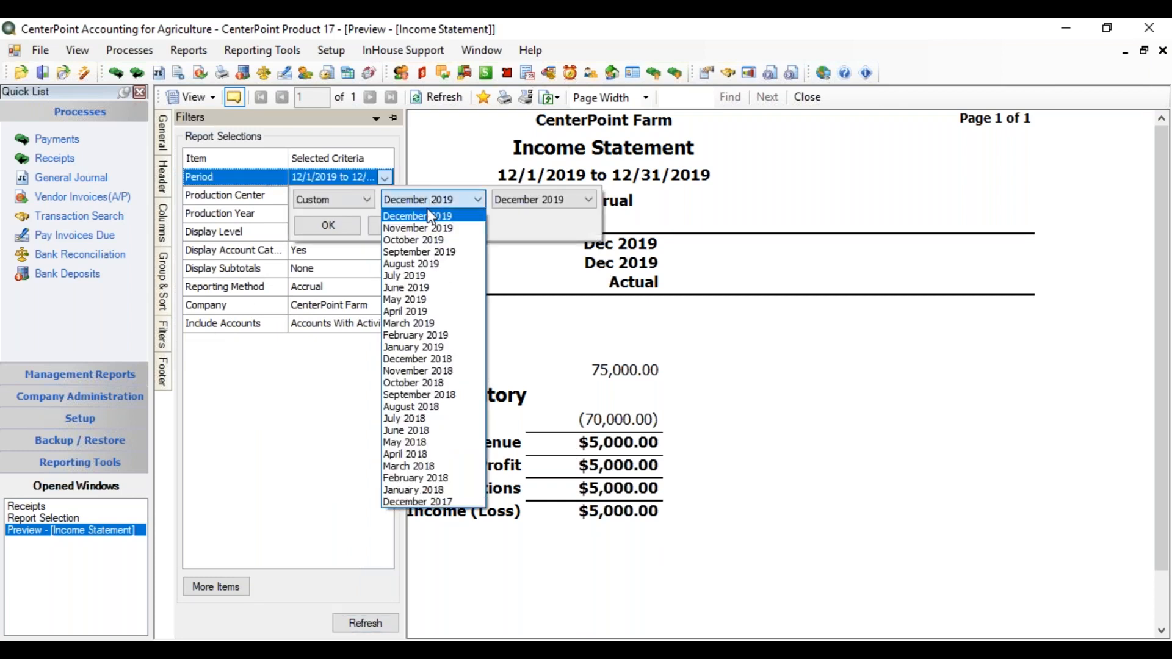
left_click(422, 252)
left_click(338, 225)
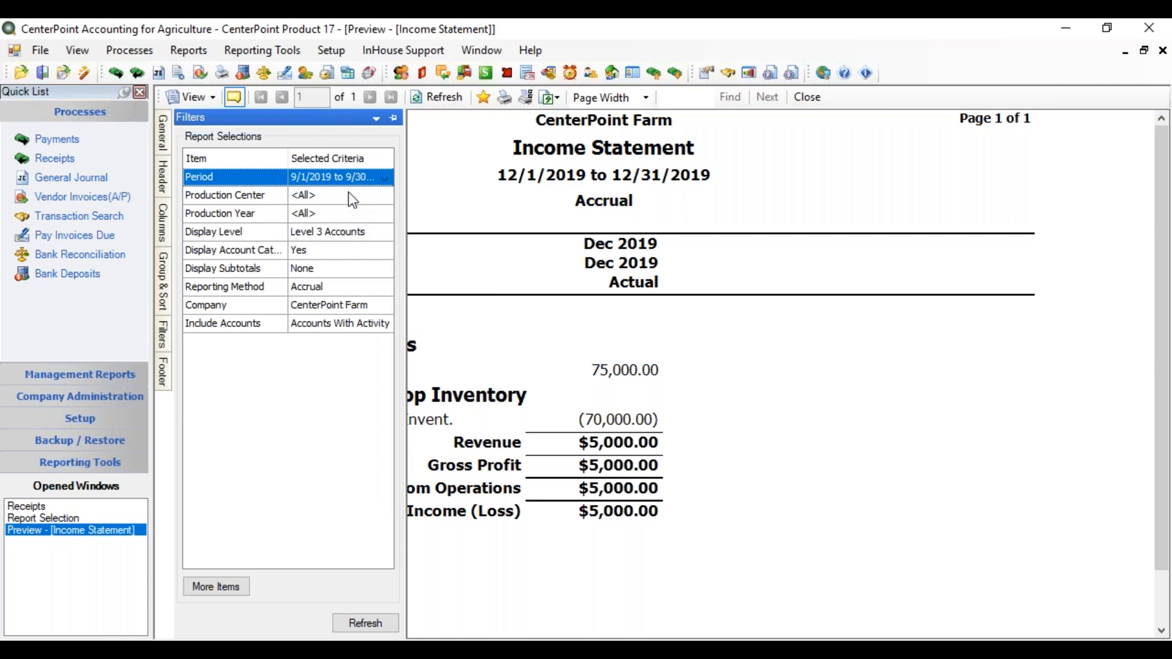
left_click(371, 621)
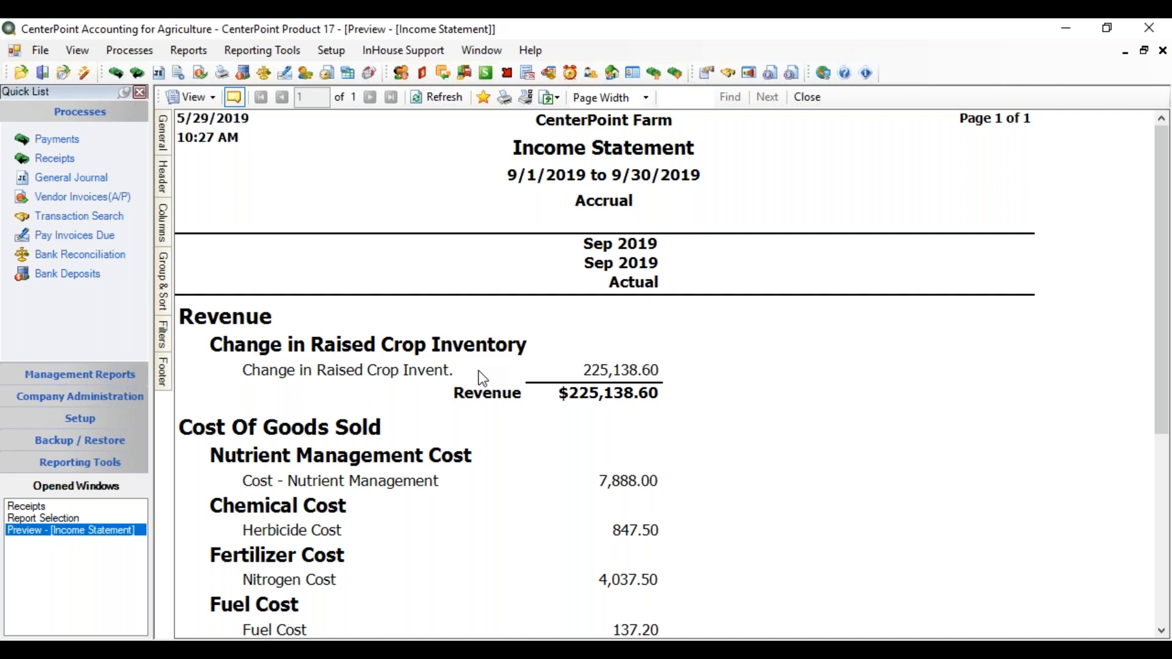
left_click(807, 104)
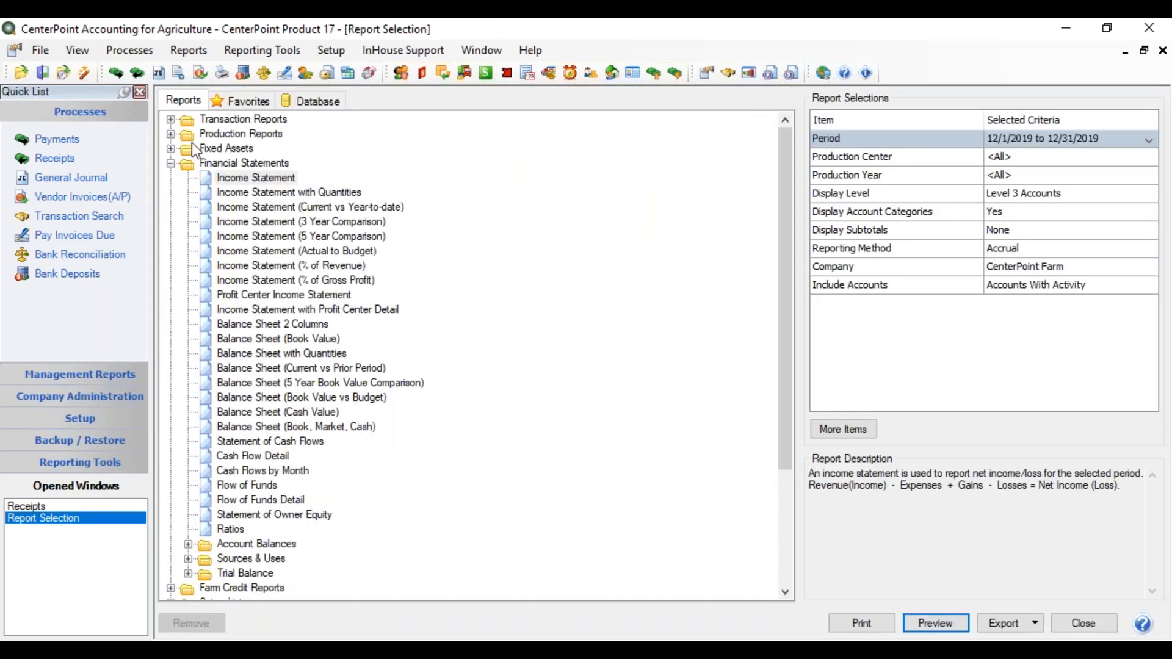
Preview the Inventory Account Activity report from the inventory transaction reports.
left_click(170, 120)
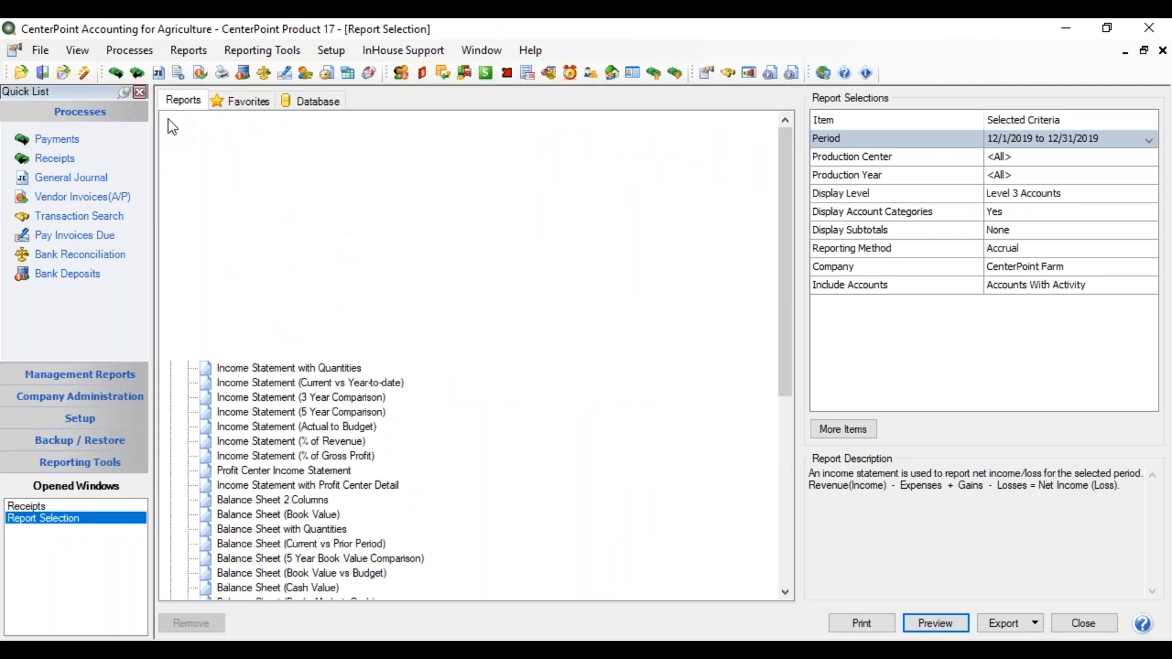
left_click(187, 222)
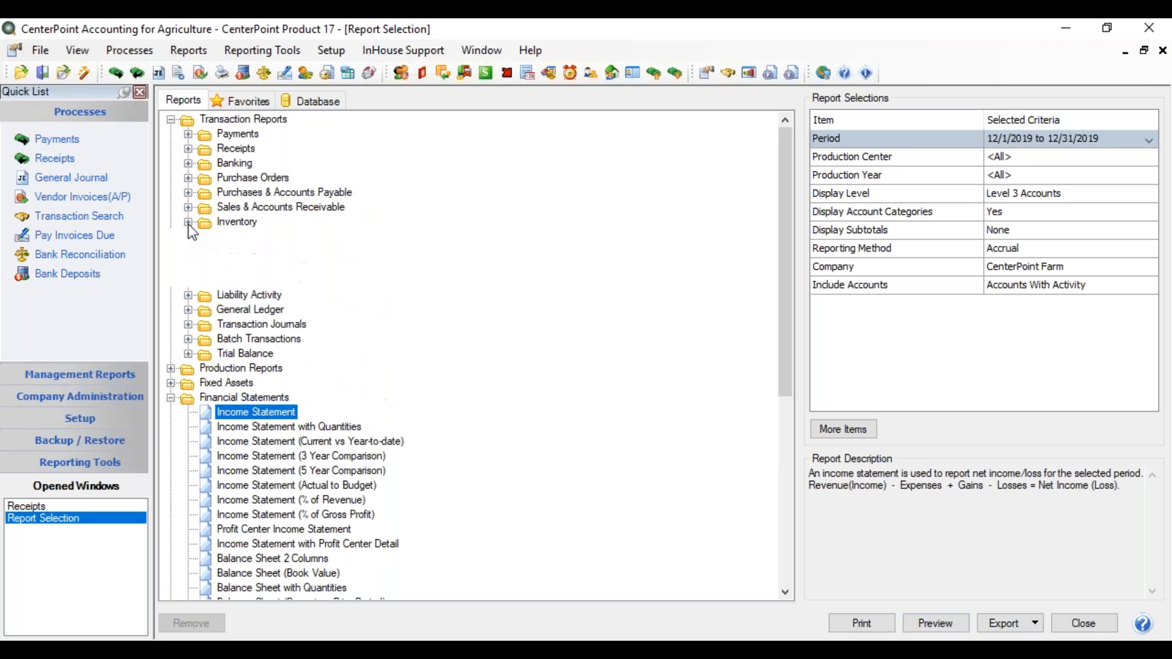
left_click(286, 237)
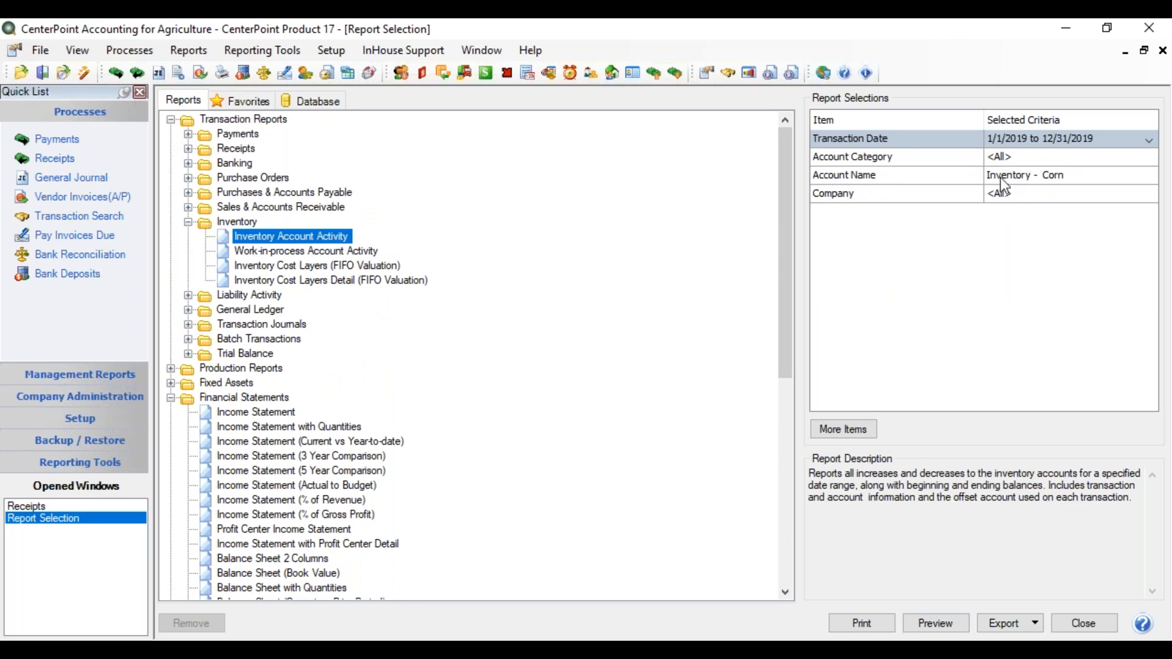
left_click(931, 622)
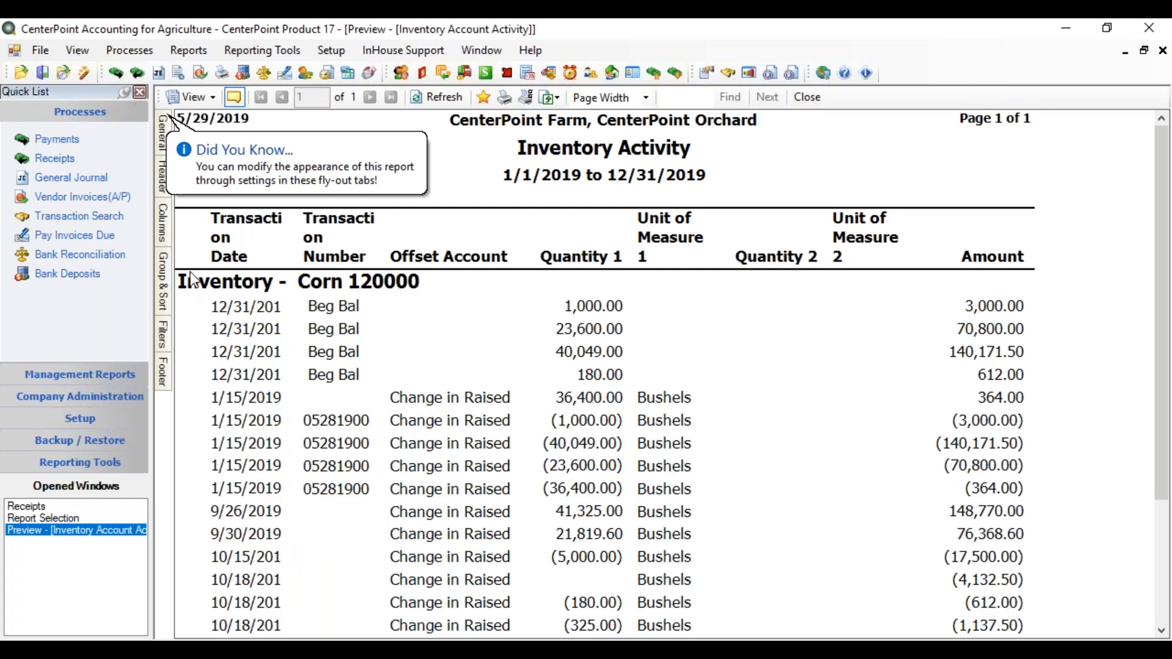
Add the Inventory Location and Production Year columns to the Inventory Activity report.
left_click(165, 232)
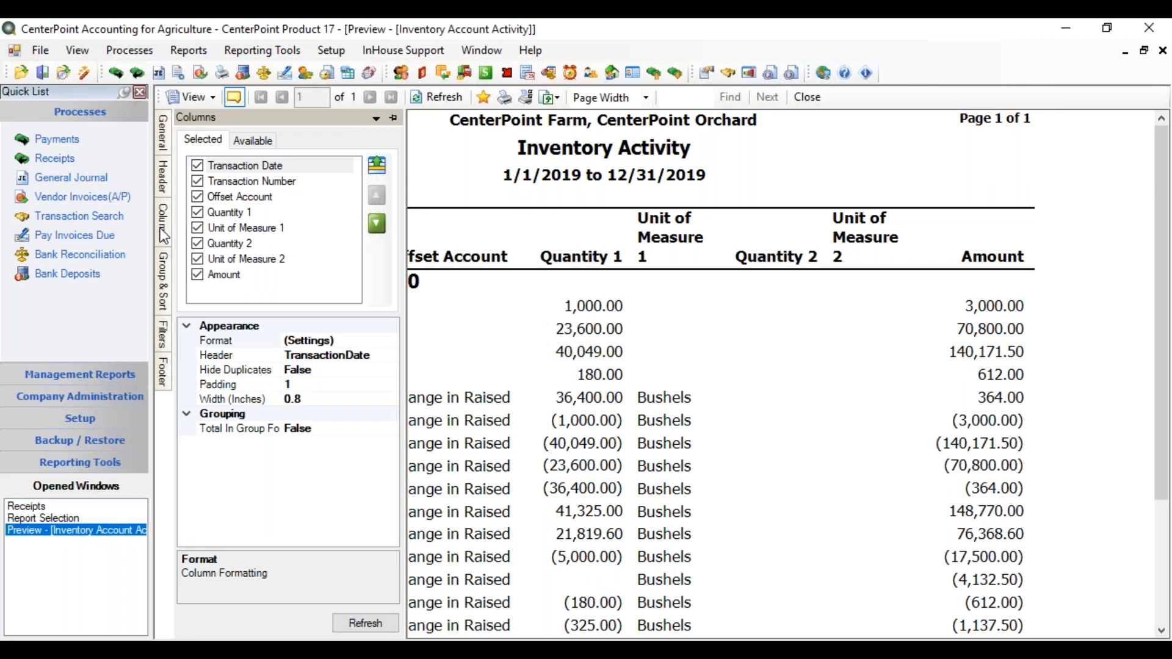
left_click(160, 228)
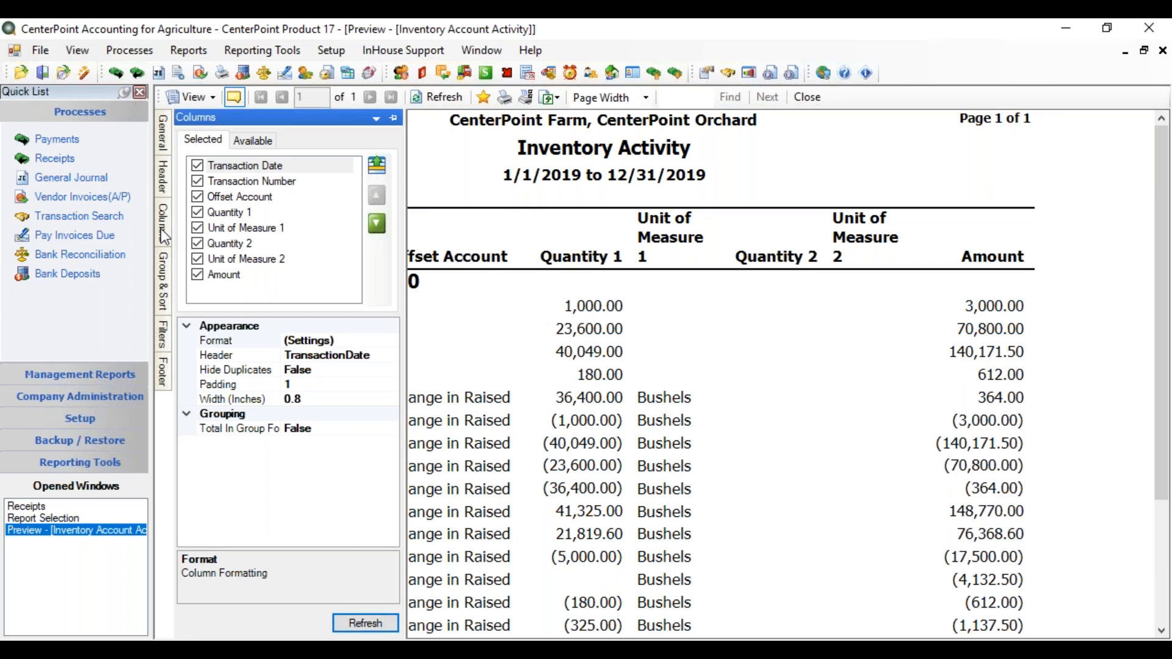
left_click(254, 141)
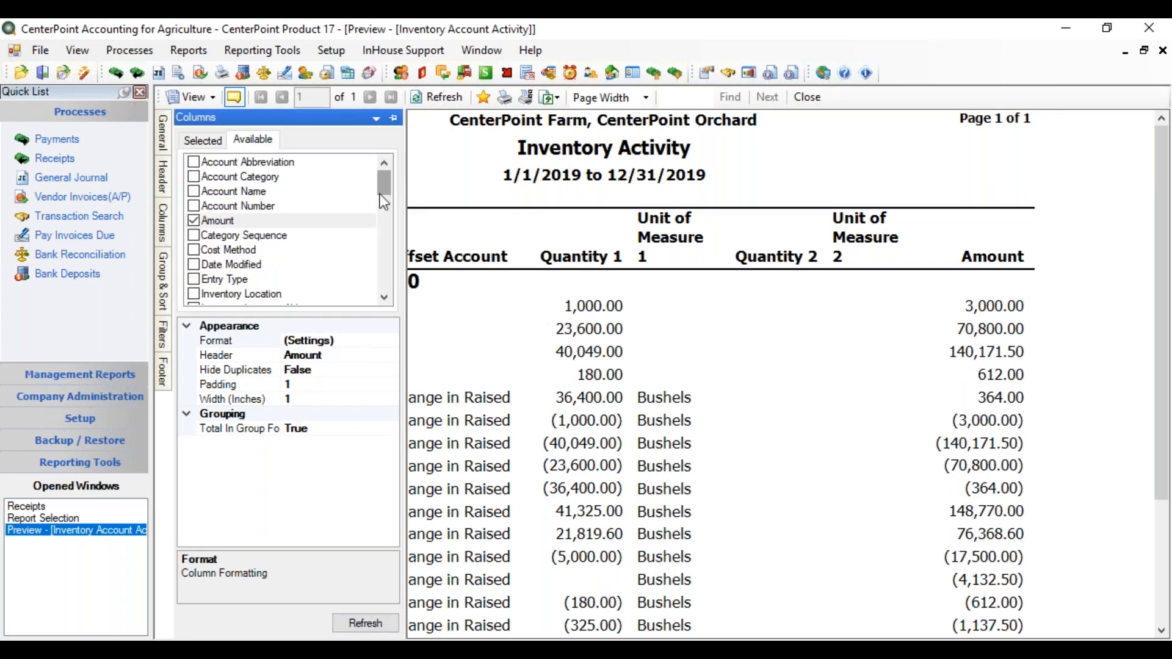
left_click_drag(387, 188, 385, 197)
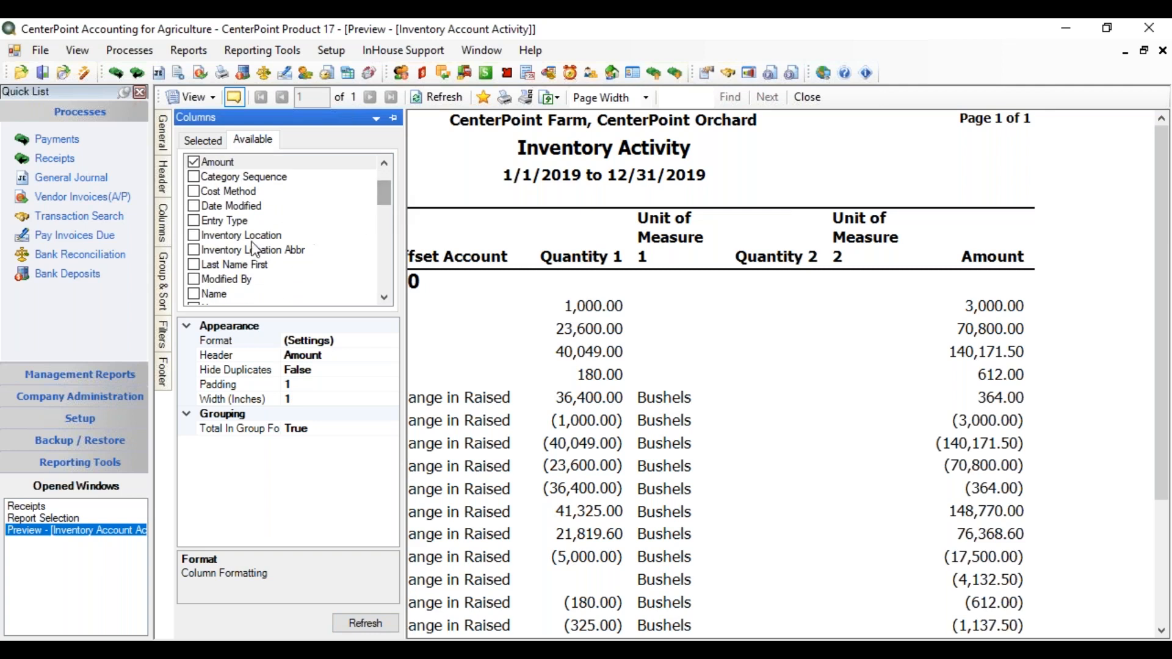
left_click(194, 235)
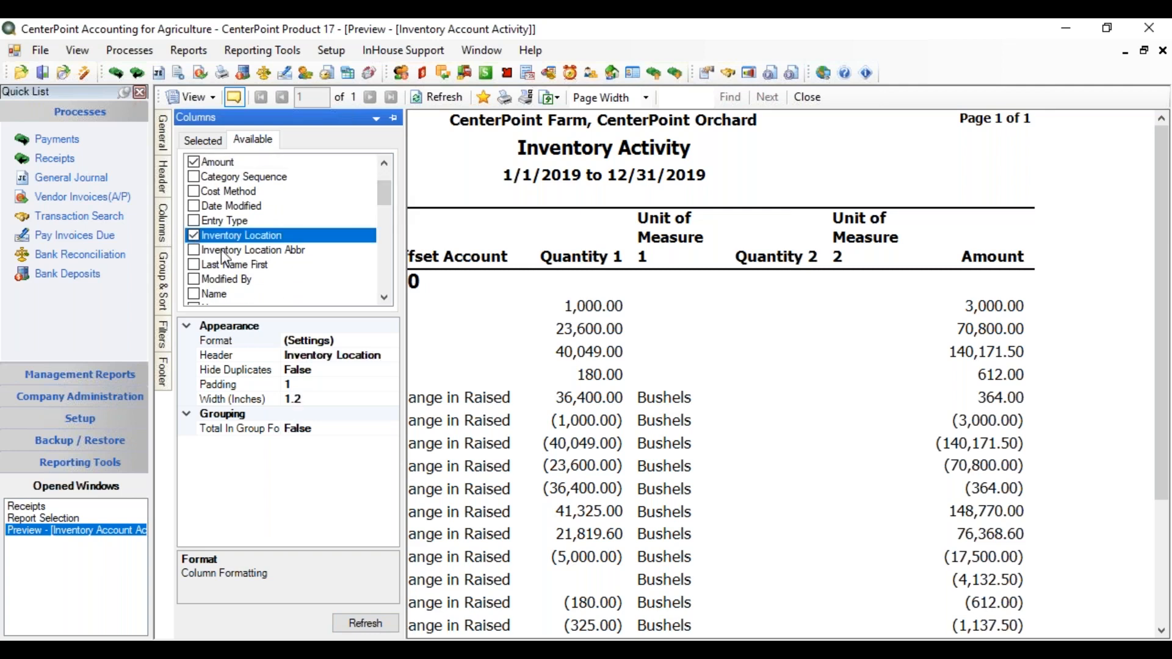
left_click_drag(387, 191, 375, 239)
left_click(196, 250)
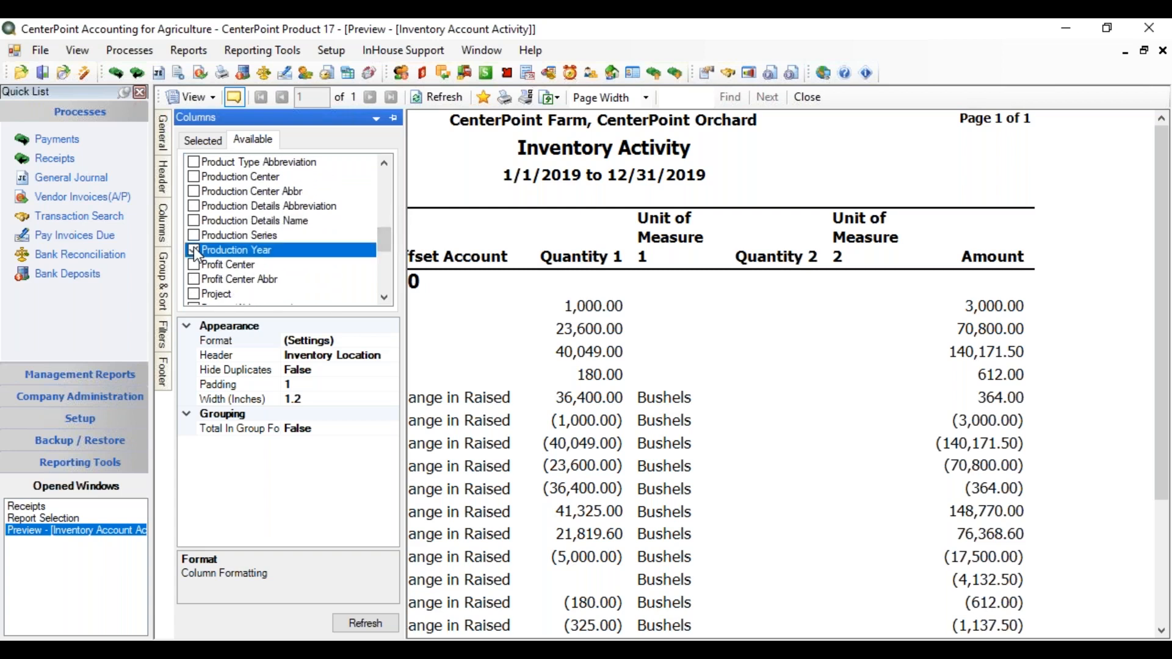
Remove the Quantity 2 and Unit of Measure 2 columns from the Inventory Activity report.
left_click(200, 140)
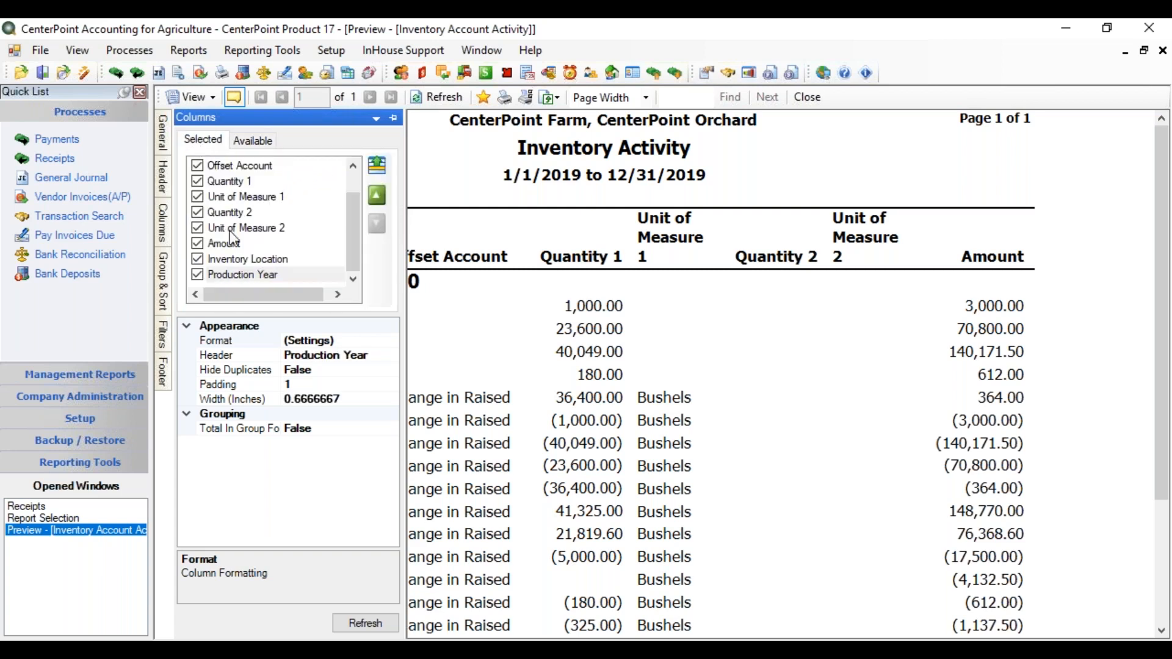
left_click(198, 212)
left_click(197, 227)
Move Production Year and Inventory Location, in that order, ahead of Unit of Measure 2 and Amount in the column order.
left_click(232, 258)
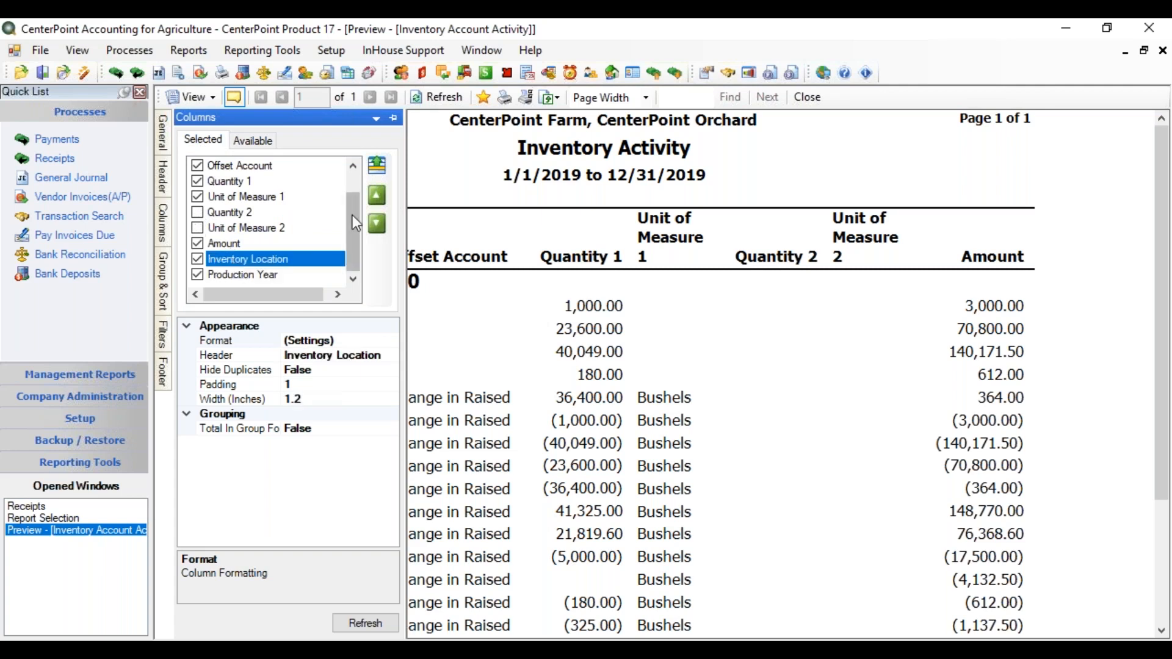
left_click(377, 196)
left_click(377, 197)
left_click(280, 274)
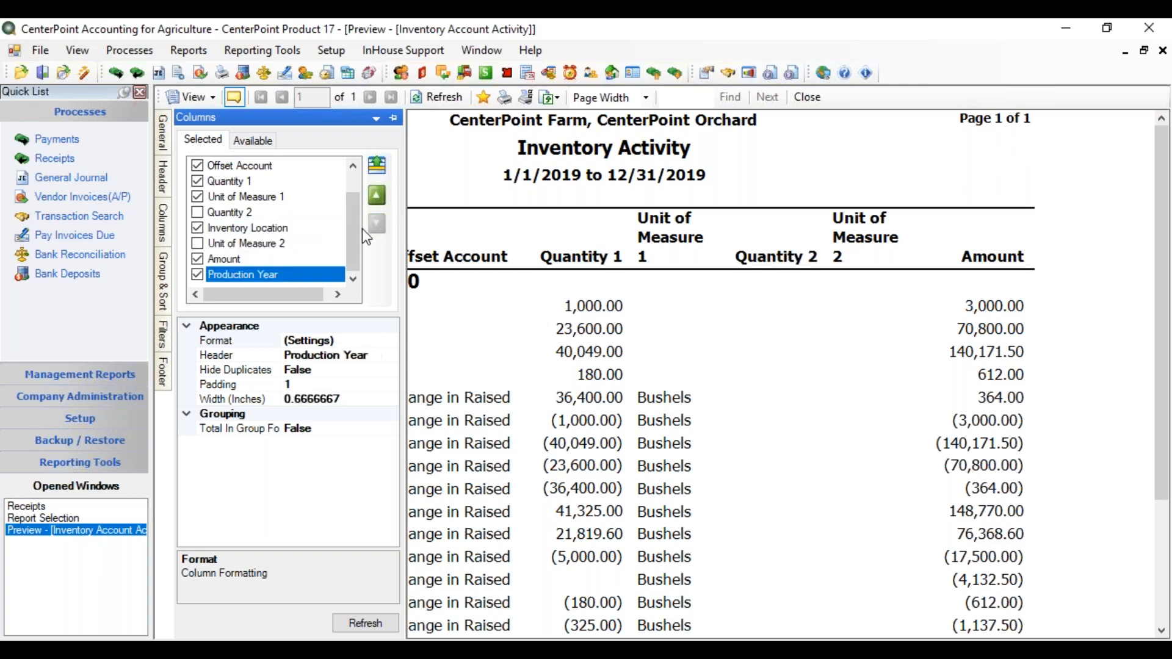
left_click(378, 193)
left_click(379, 193)
left_click(379, 193)
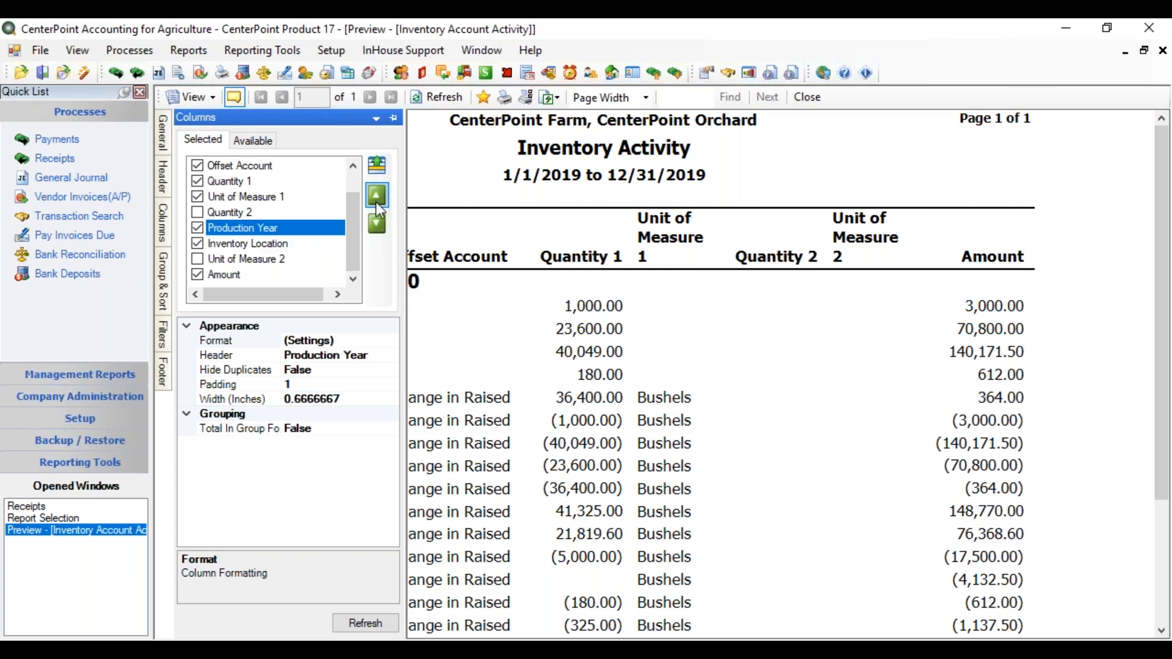
Add Production Year and Inventory Location to the Inventory Activity report's group and sort columns.
left_click(164, 268)
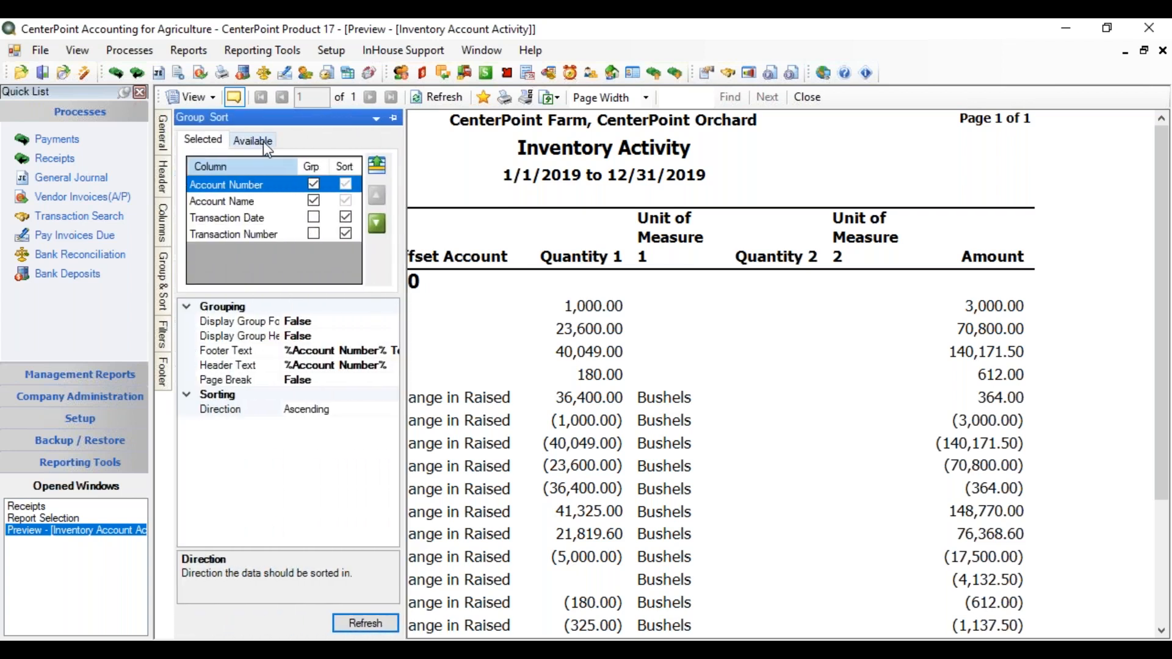
left_click(262, 142)
left_click_drag(389, 180, 377, 213)
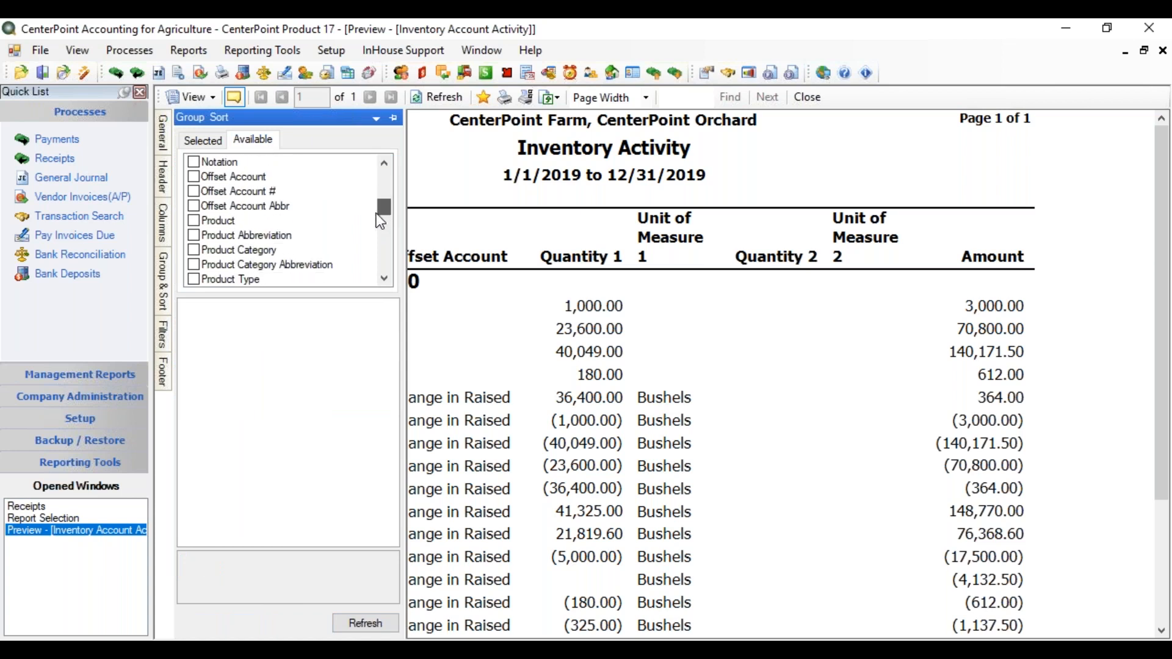
left_click(375, 218)
scroll(381, 210, "down", 2)
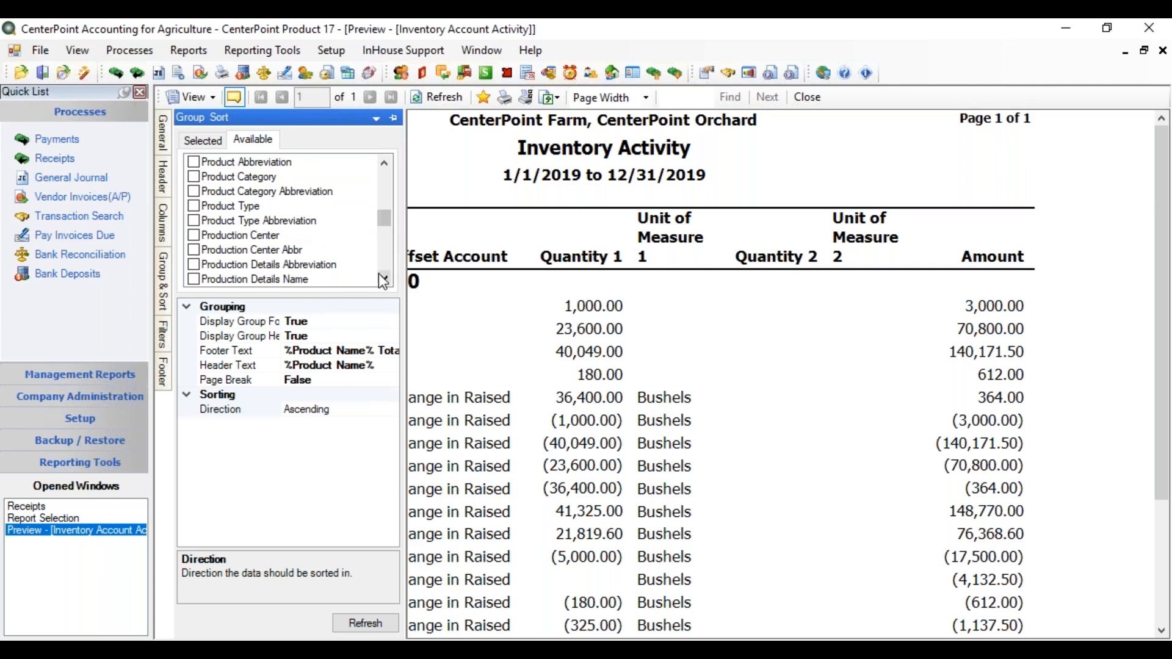
scroll(379, 280, "down", 2)
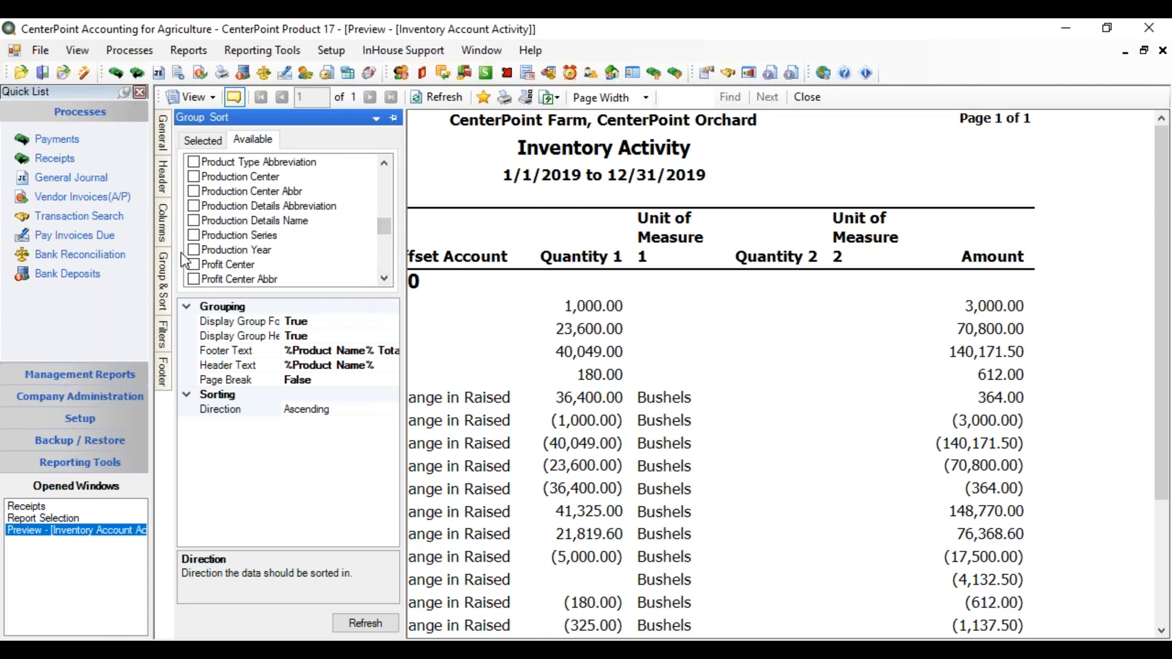
left_click(186, 250)
left_click(383, 178)
left_click(386, 183)
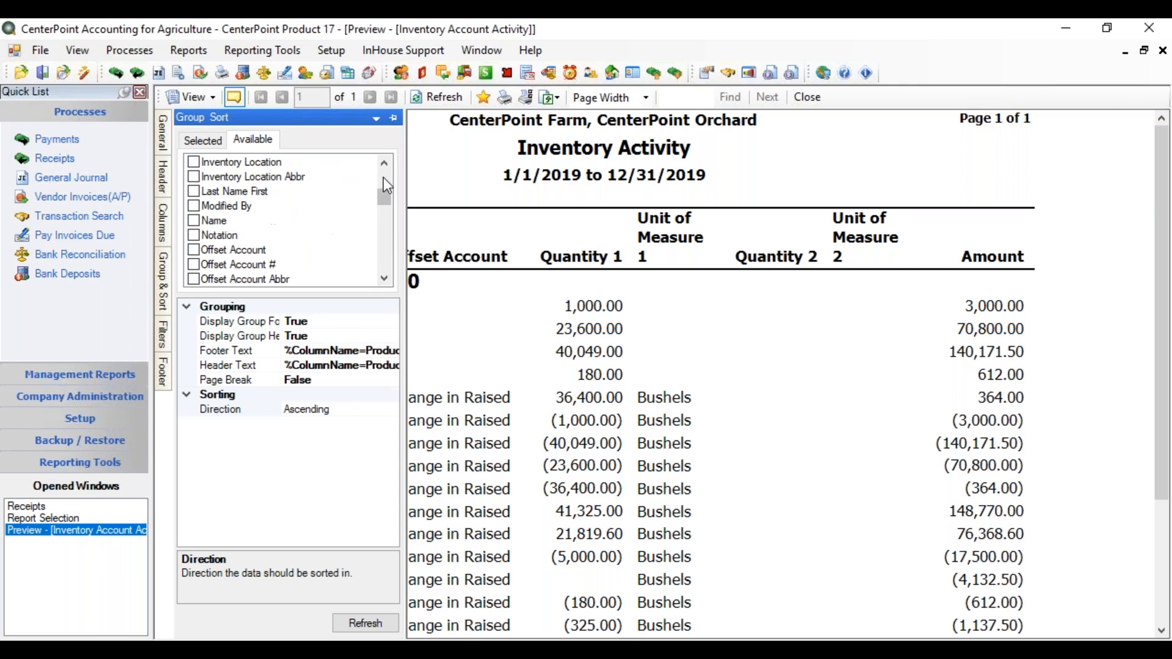
left_click(194, 162)
Turn on grouping for both Inventory Location and Production Year in the selected group and sort columns.
left_click(205, 140)
left_click(314, 267)
left_click(314, 250)
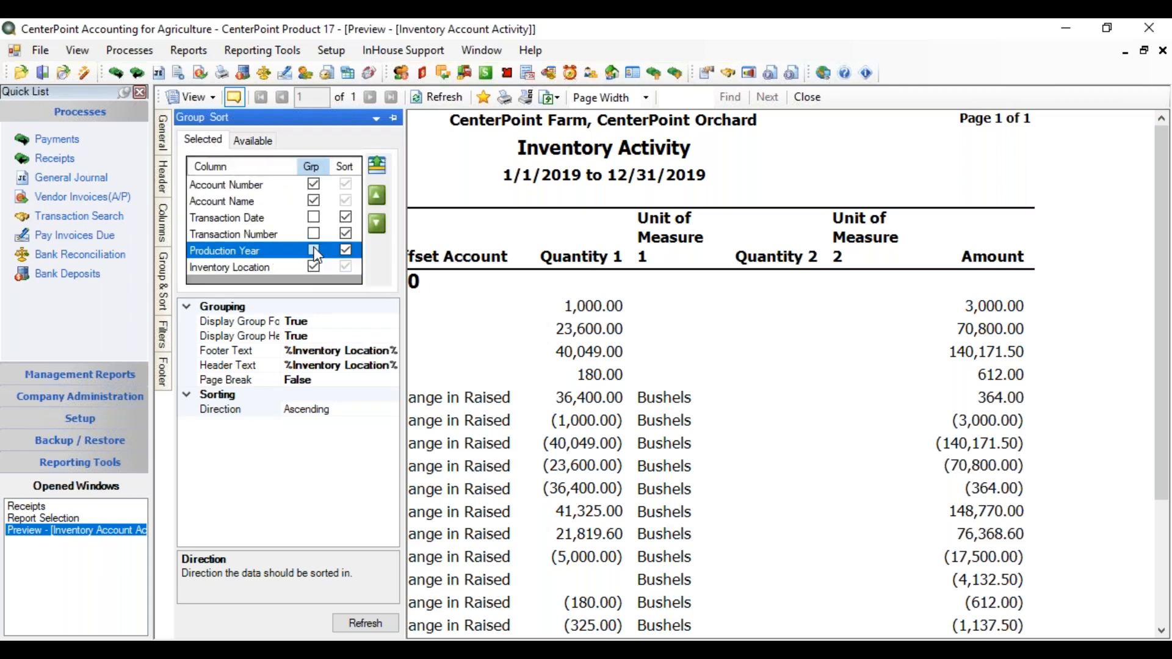
Place Production Year and Inventory Location, in that order, directly after Account Name in the grouping order, and refresh the report.
left_click(378, 196)
left_click(378, 196)
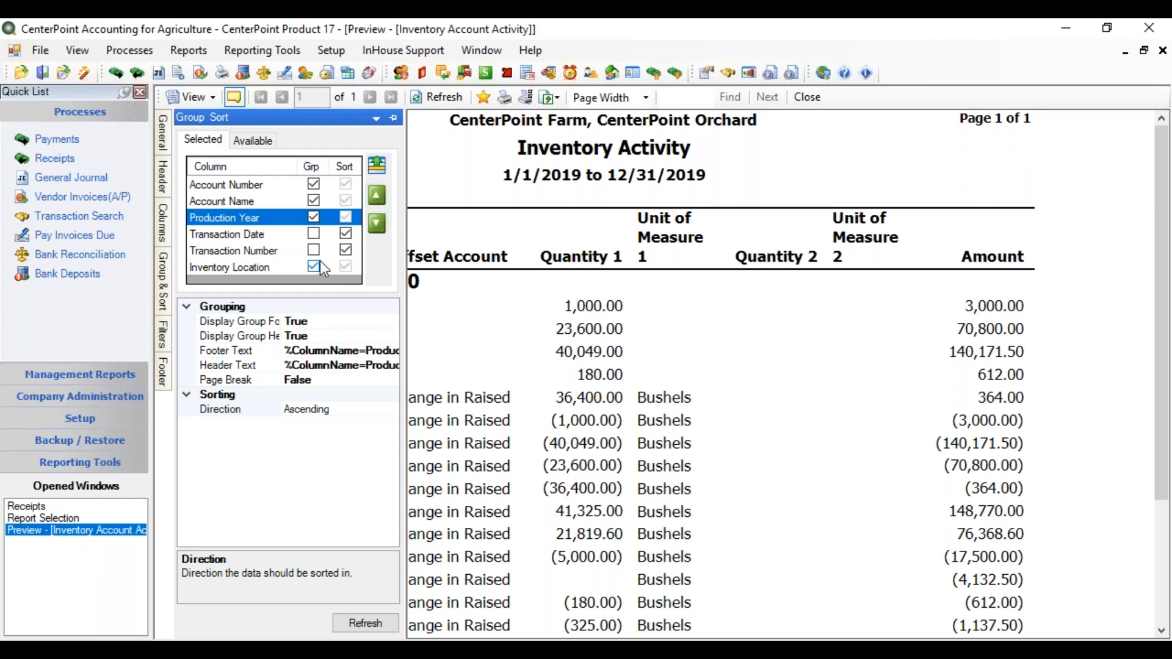
left_click(378, 197)
left_click(378, 223)
left_click(257, 268)
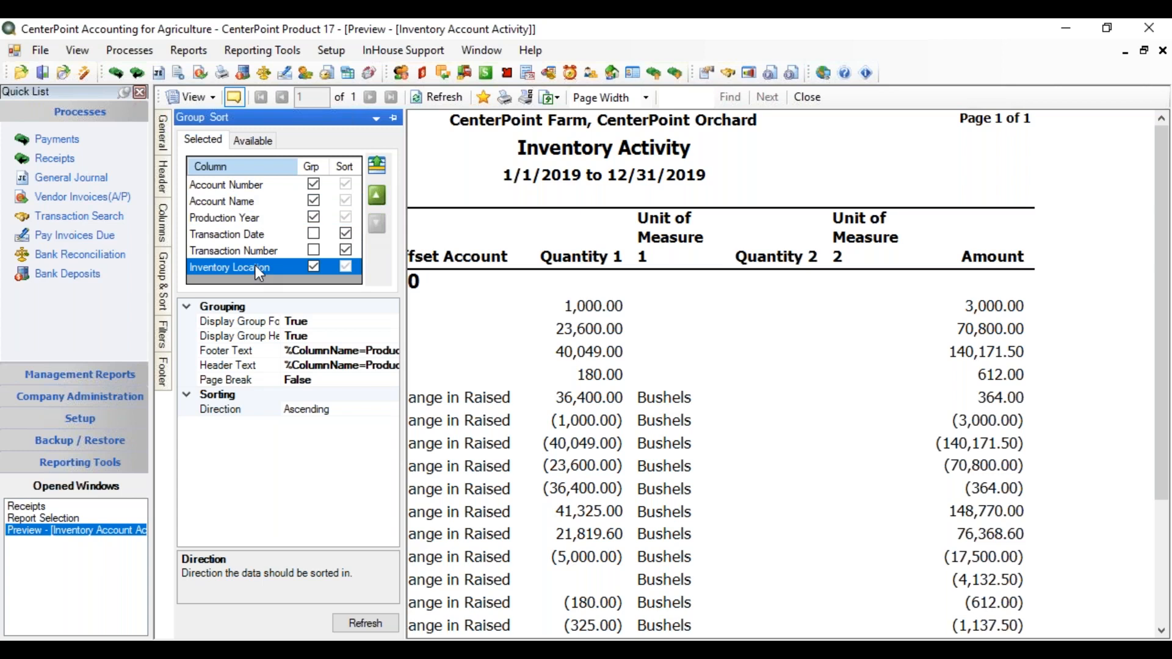
left_click(377, 195)
left_click(377, 196)
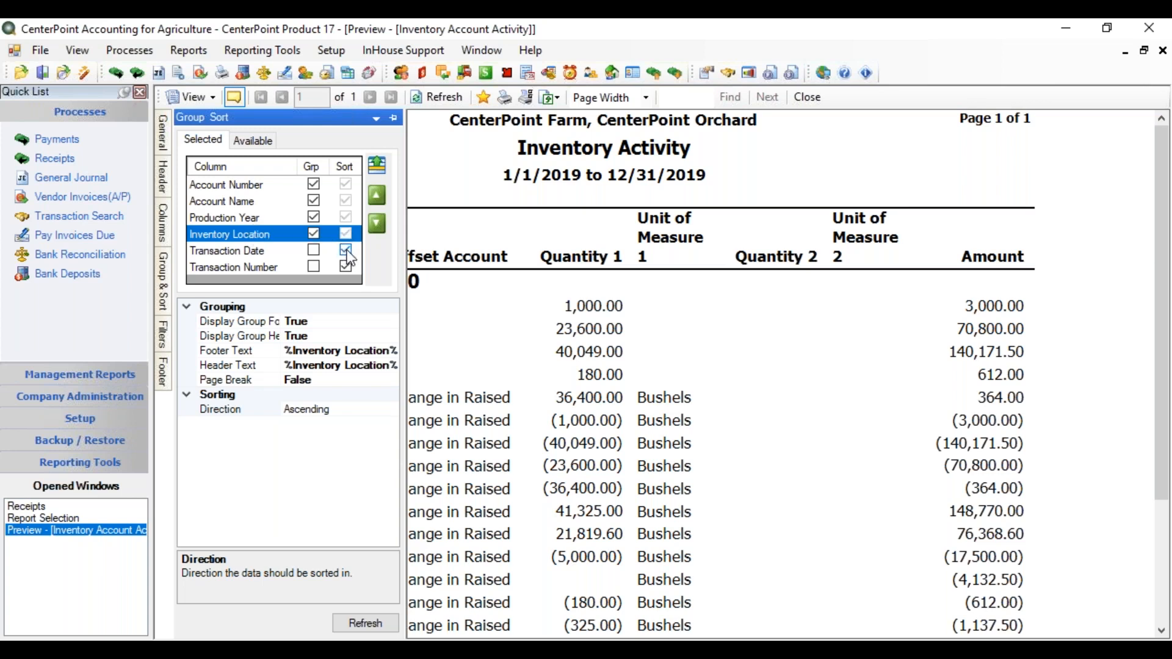
left_click(372, 624)
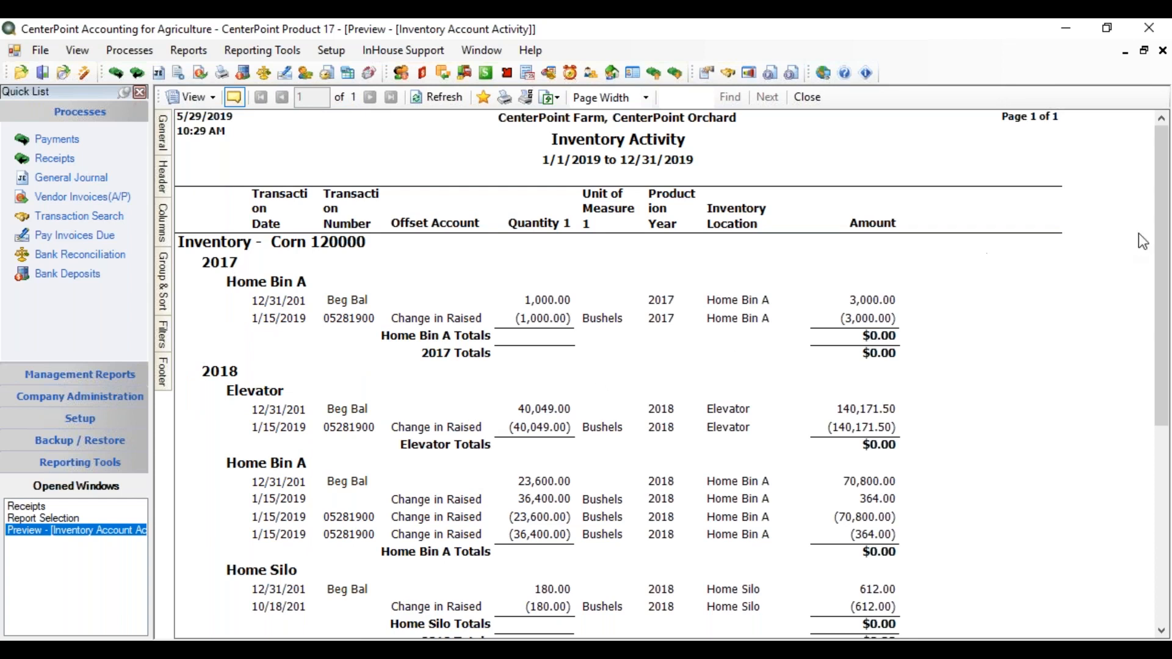
Examine the 2019 Elevator activity, open the source receipt of the 12/15 20,000-bushel reduction, and close it.
left_click_drag(1162, 221, 1153, 458)
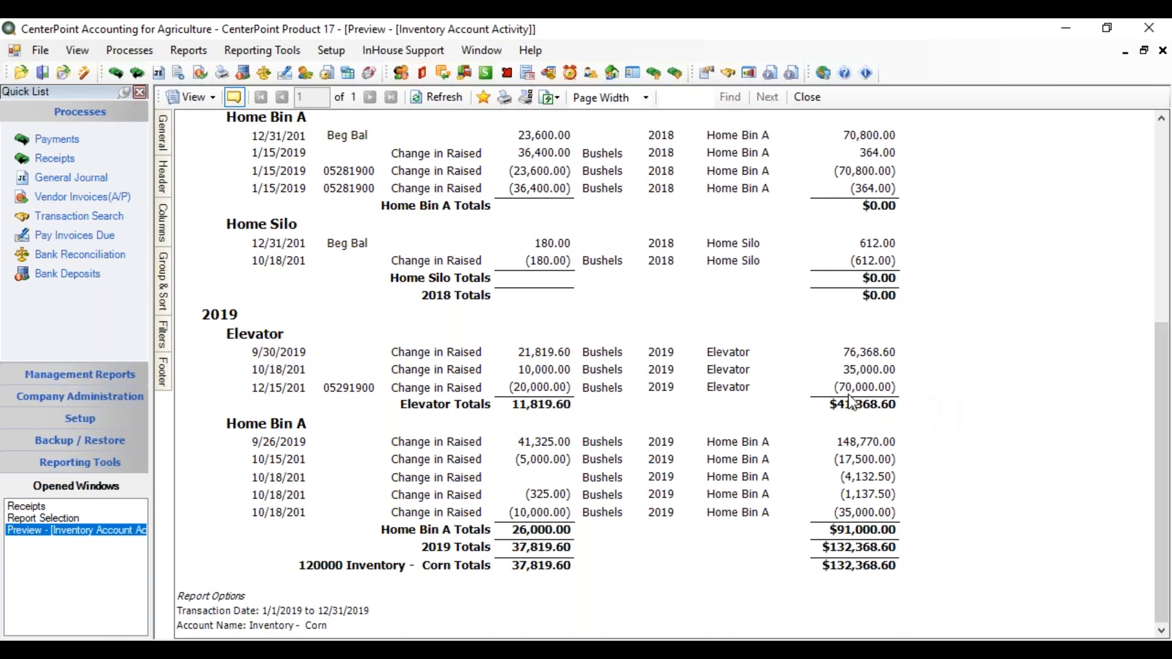
double_click(353, 398)
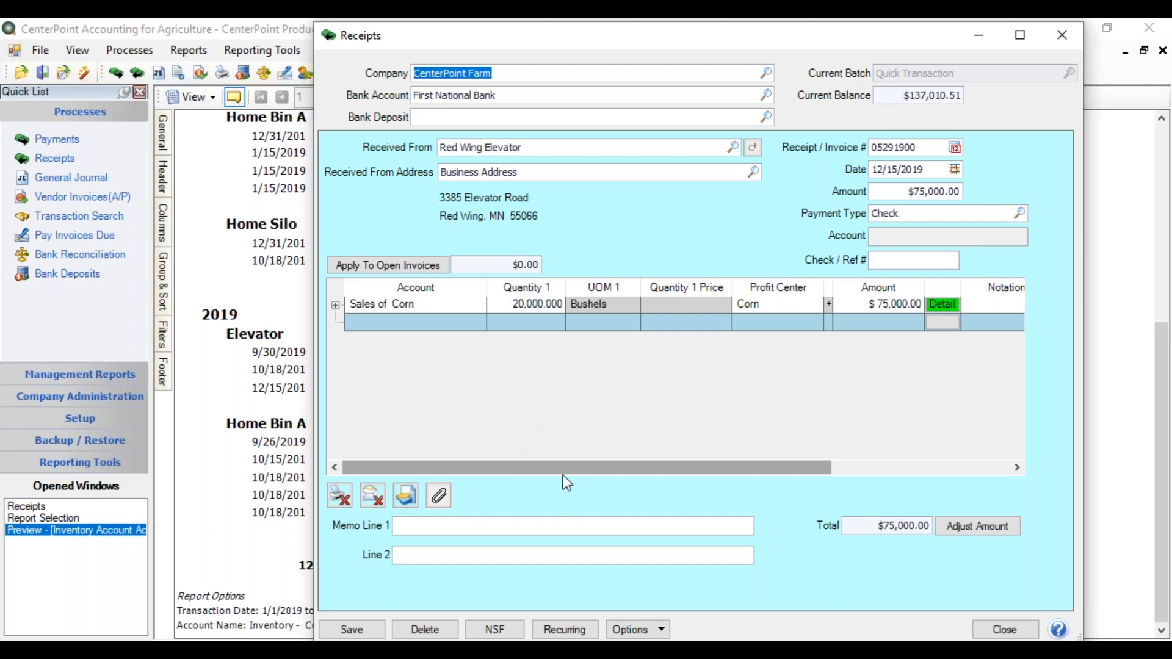
left_click(1002, 628)
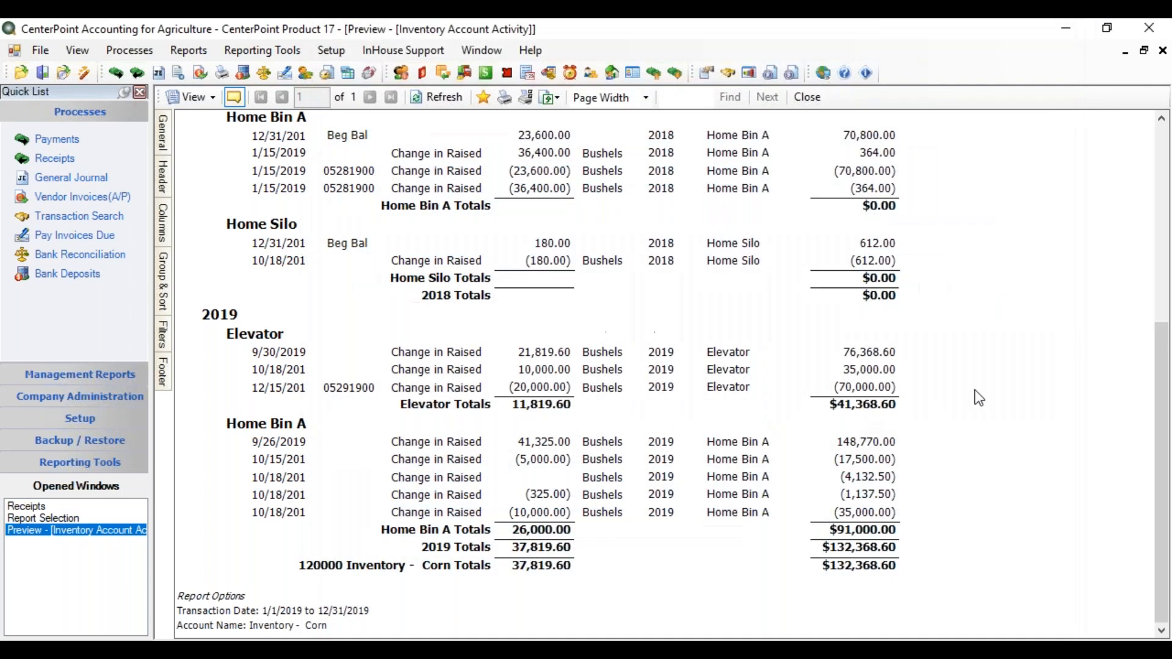